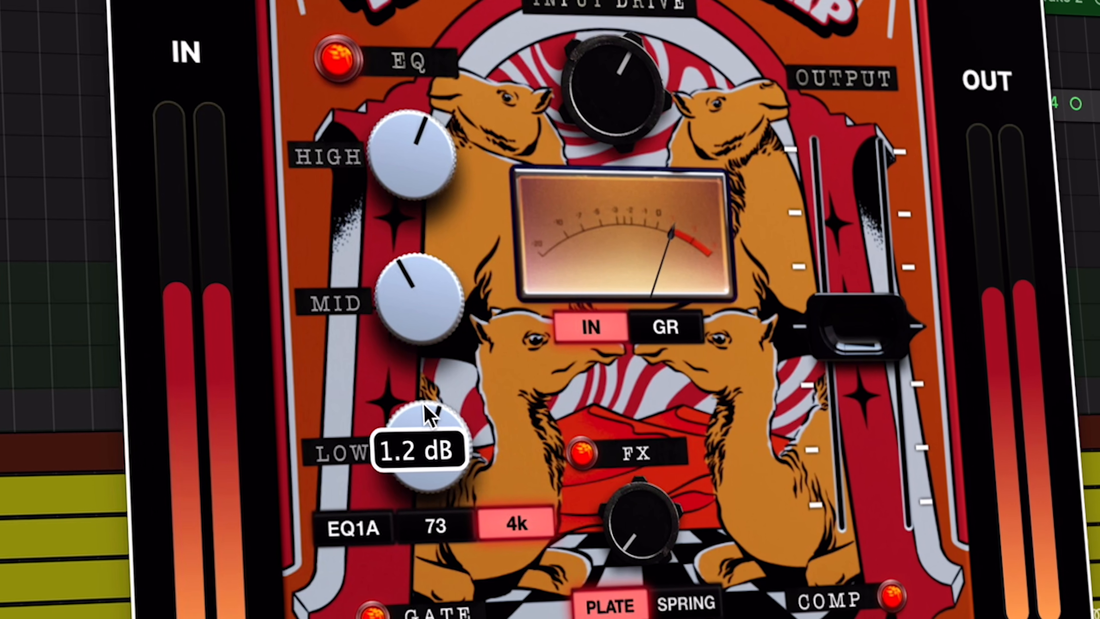
# - Try the 73 EQ model, return the EQ to 4k, and raise the Gate amount in soft mode
pyautogui.click(360, 520)
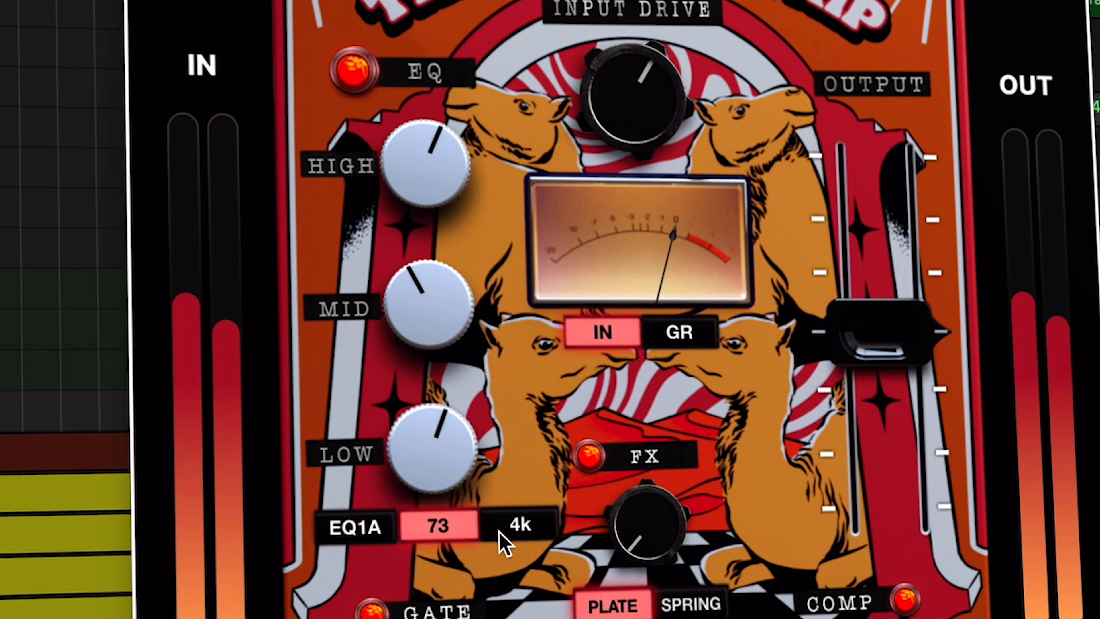
pyautogui.click(515, 531)
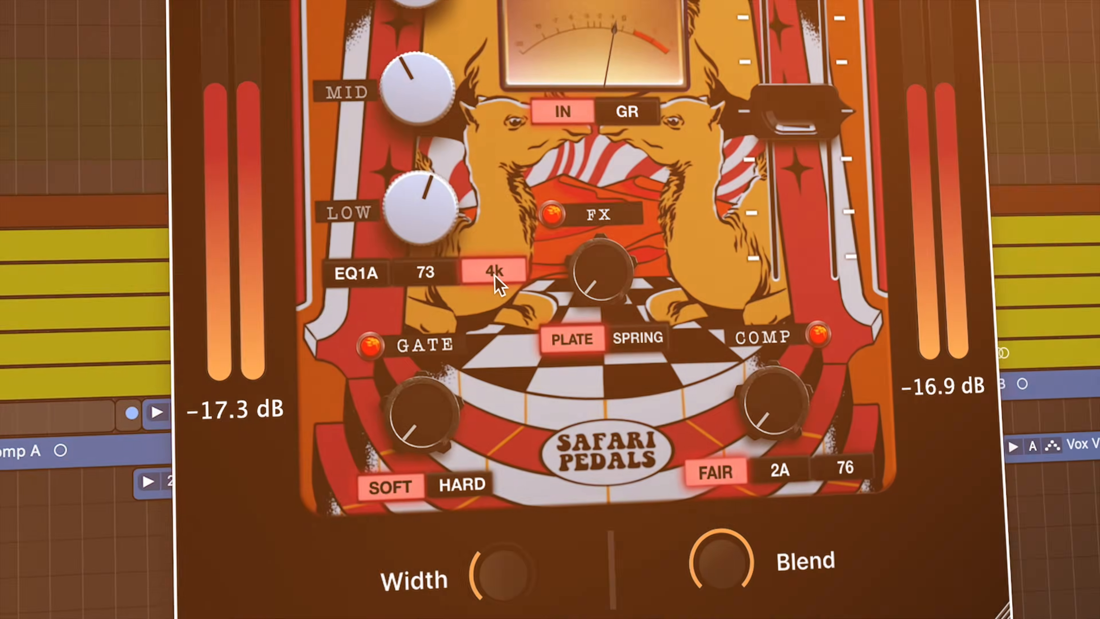
pyautogui.moveTo(430, 385)
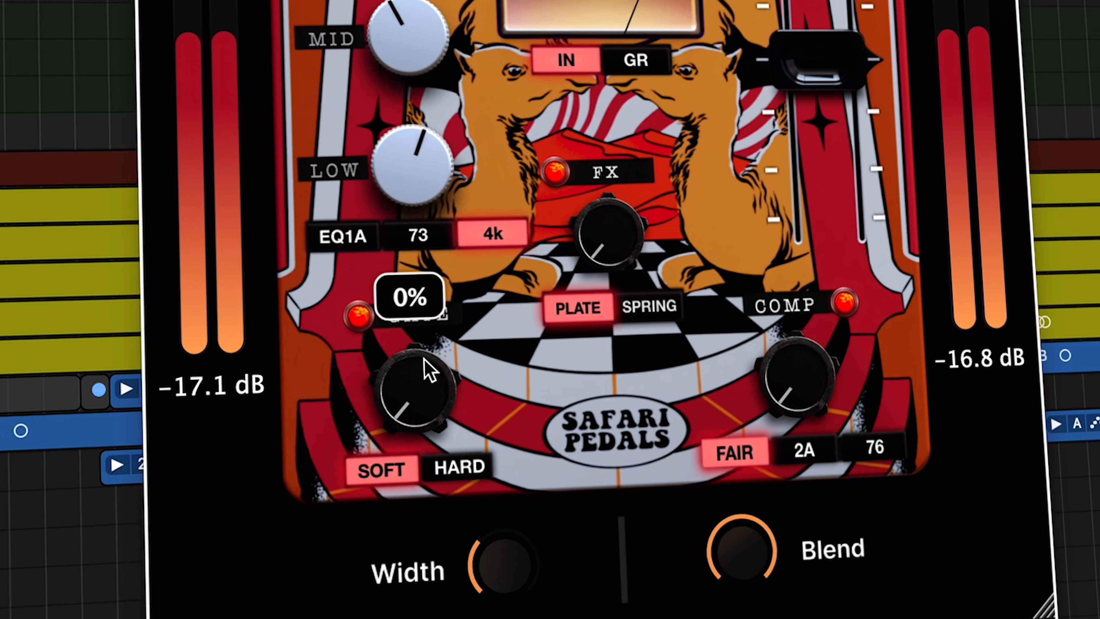
pyautogui.moveTo(424, 359); pyautogui.dragTo(380, 256)
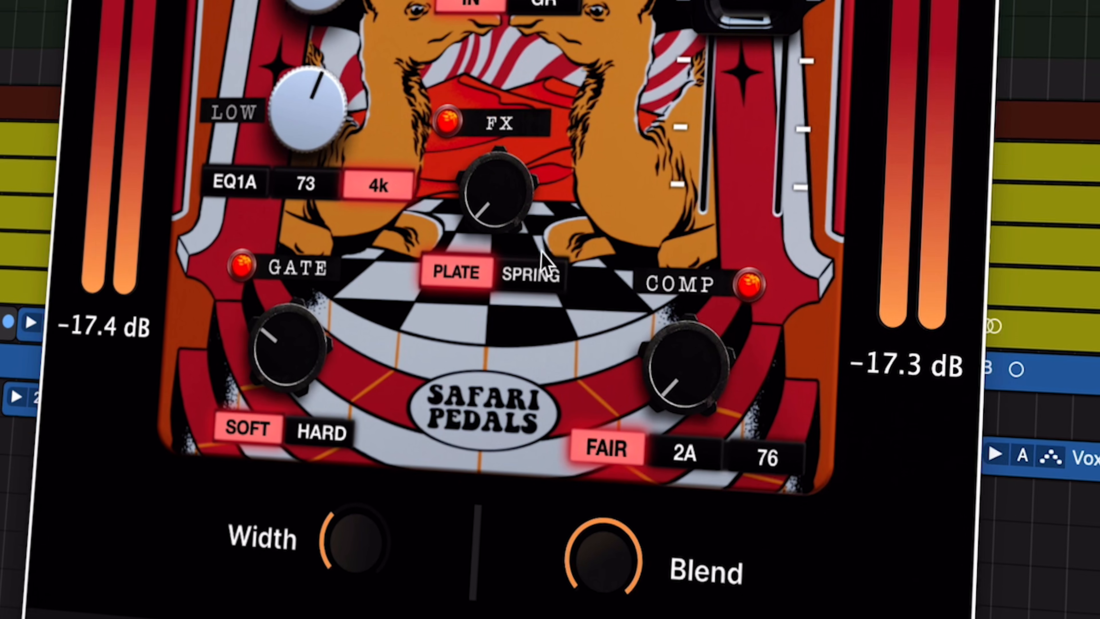
# - Raise the compressor amount and switch its model from FAIR through 2A to 76
pyautogui.moveTo(736, 374)
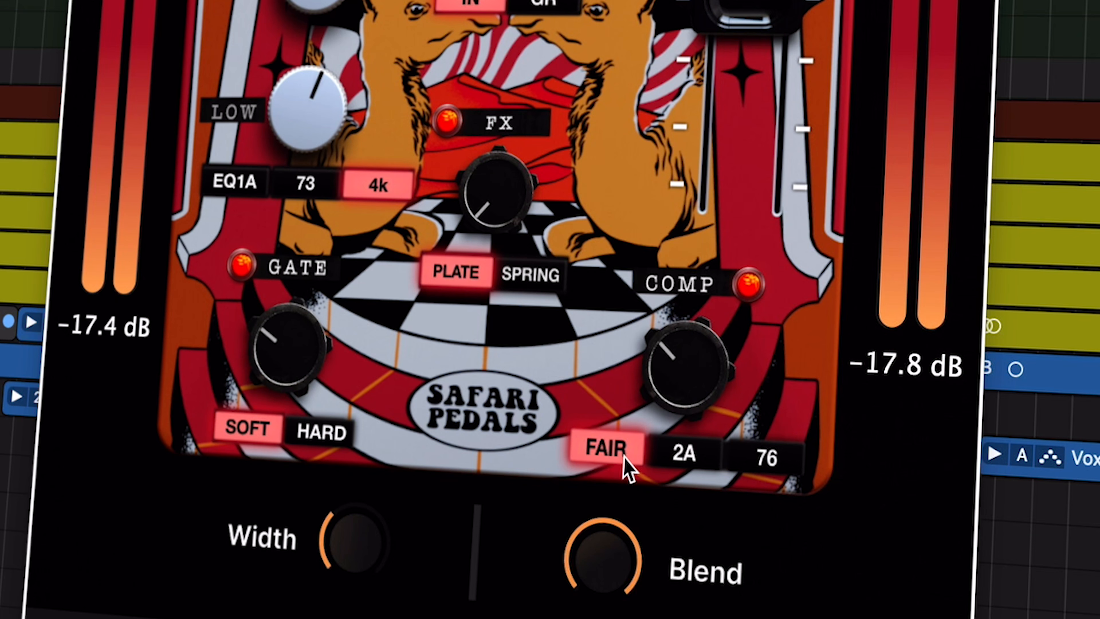
pyautogui.click(679, 463)
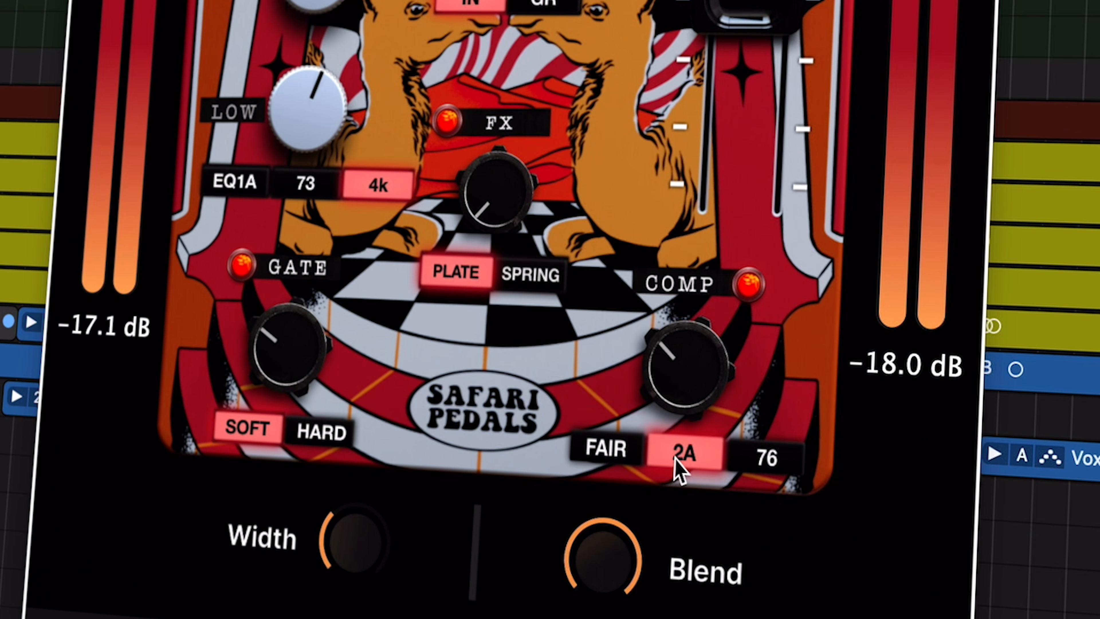
pyautogui.click(764, 470)
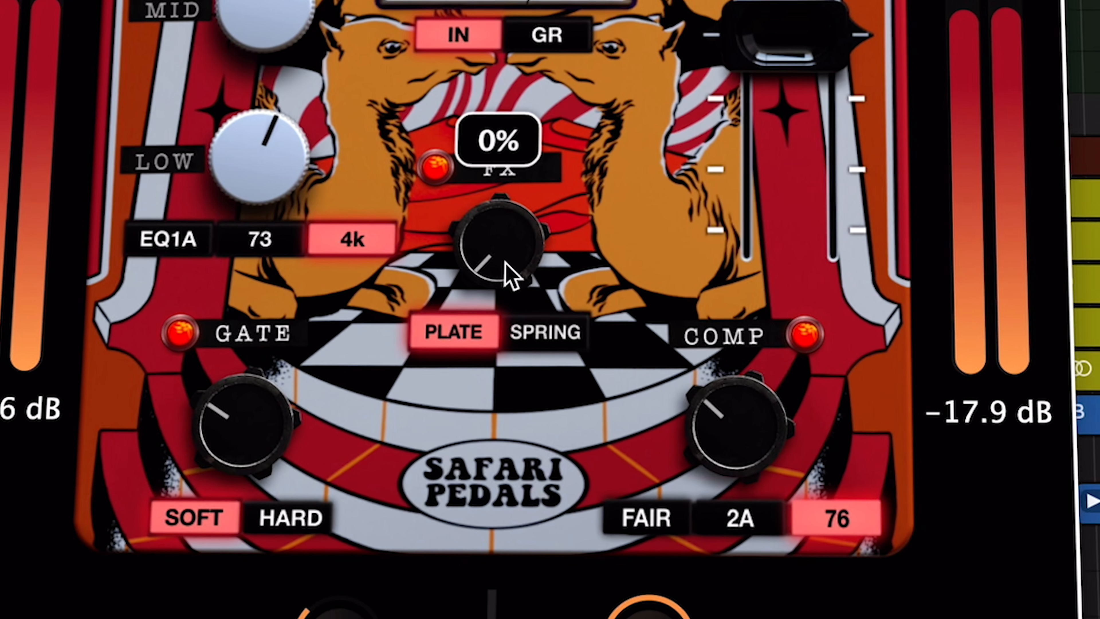
# - Raise the FX amount and switch the reverb type to SPRING
pyautogui.moveTo(502, 232); pyautogui.dragTo(514, 139)
pyautogui.click(547, 300)
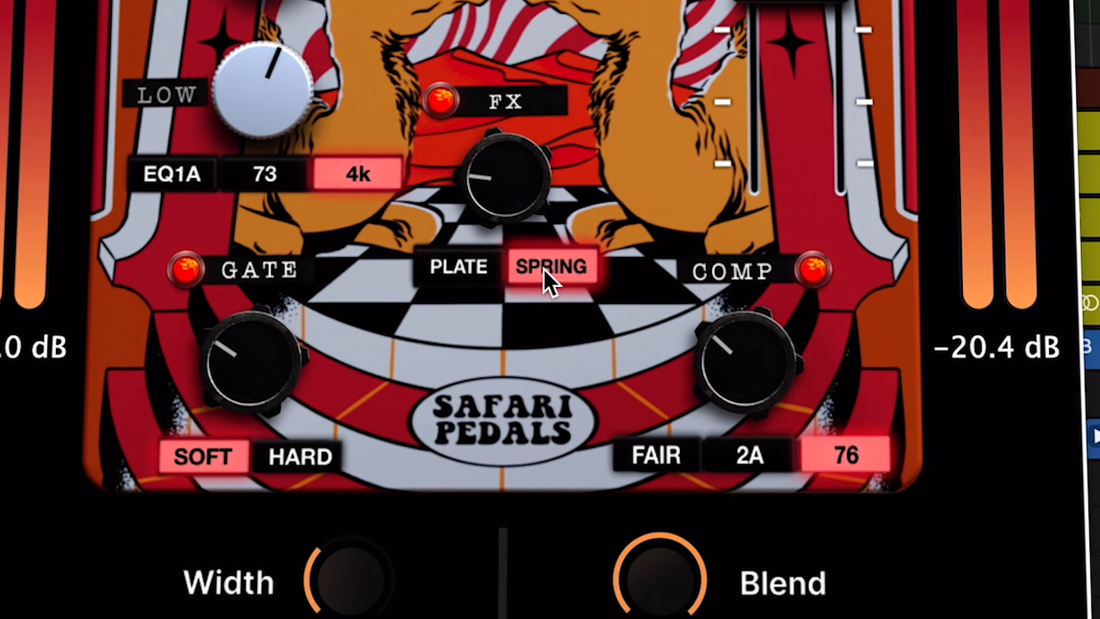
pyautogui.moveTo(621, 509); pyautogui.dragTo(637, 588)
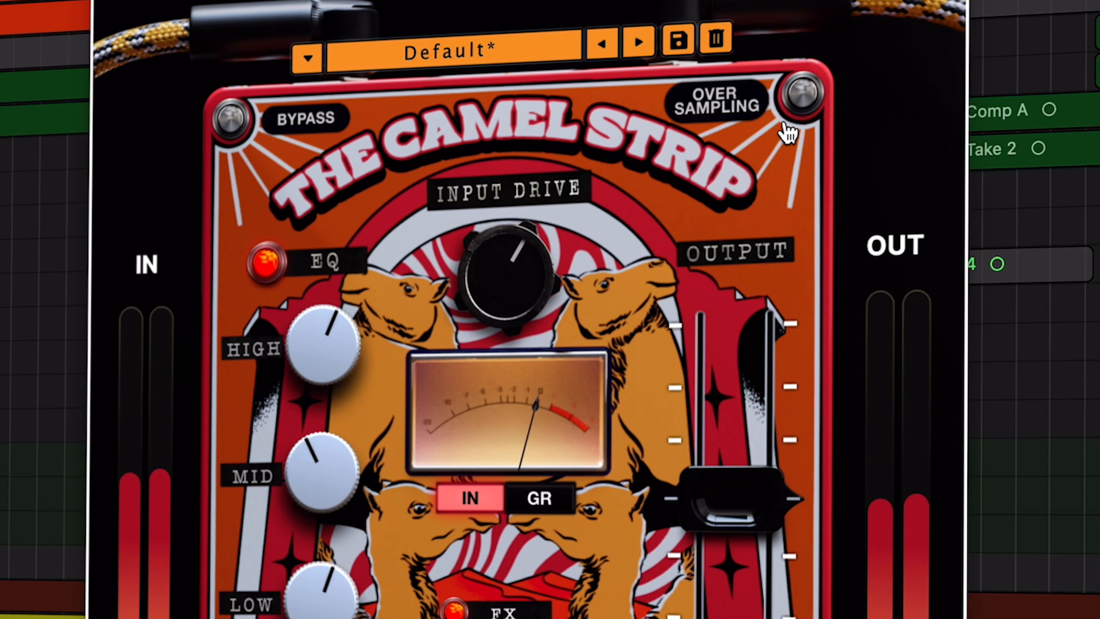
# - Switch on oversampling and lower the Output fader of the Camel Strip
pyautogui.click(785, 126)
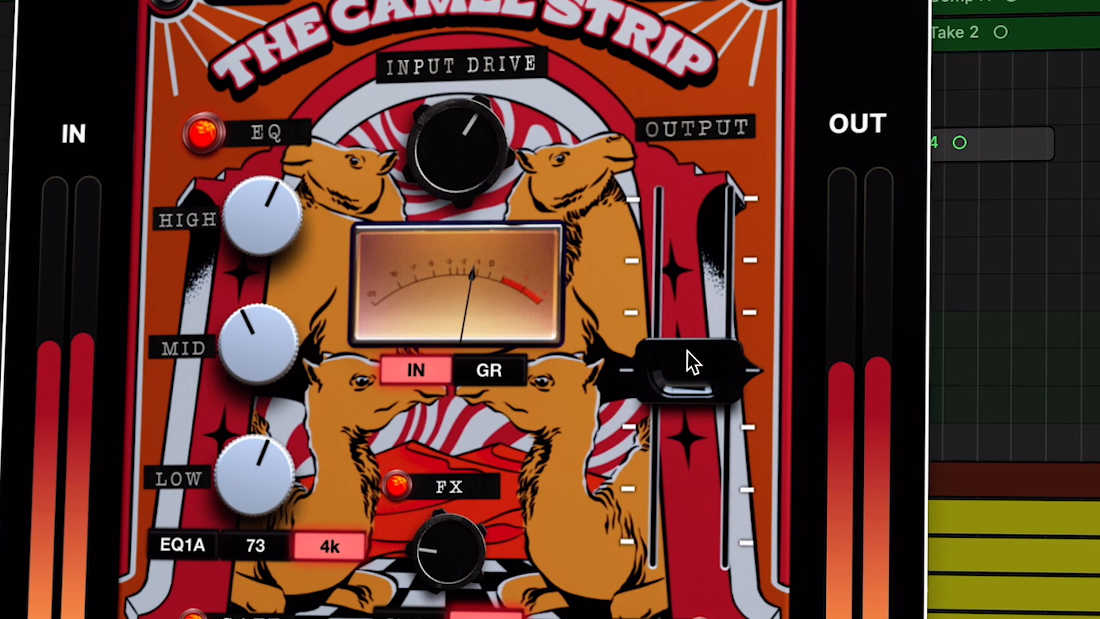
pyautogui.moveTo(687, 352); pyautogui.dragTo(711, 420)
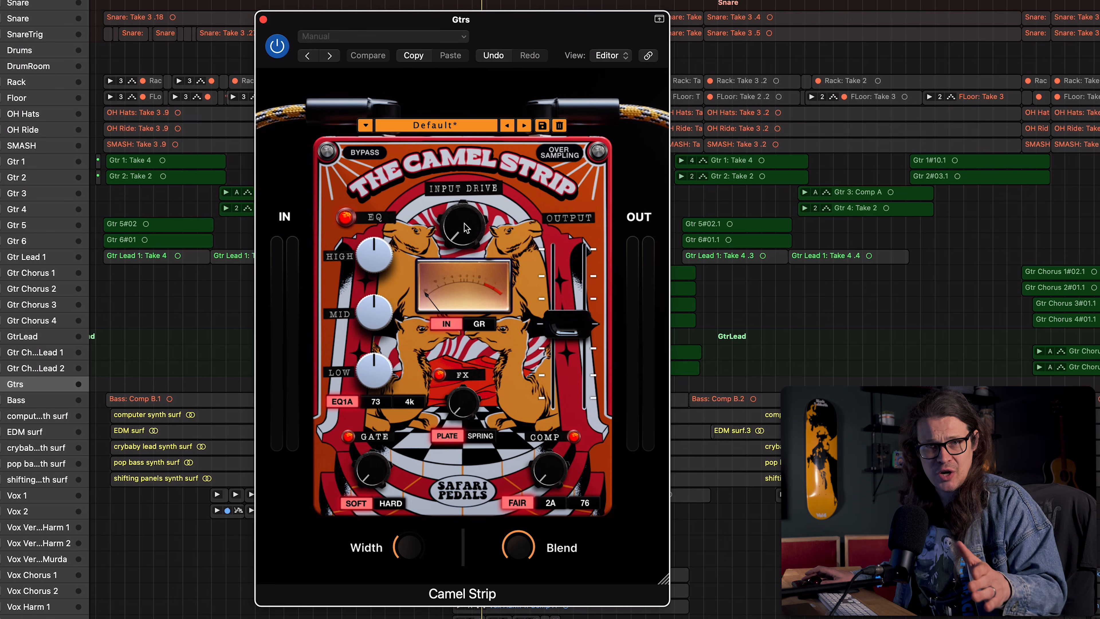
# - Boost the guitar bus EQ with High at about 3.8 dB, Low at 7 dB and Mid at 2 dB
pyautogui.click(373, 264)
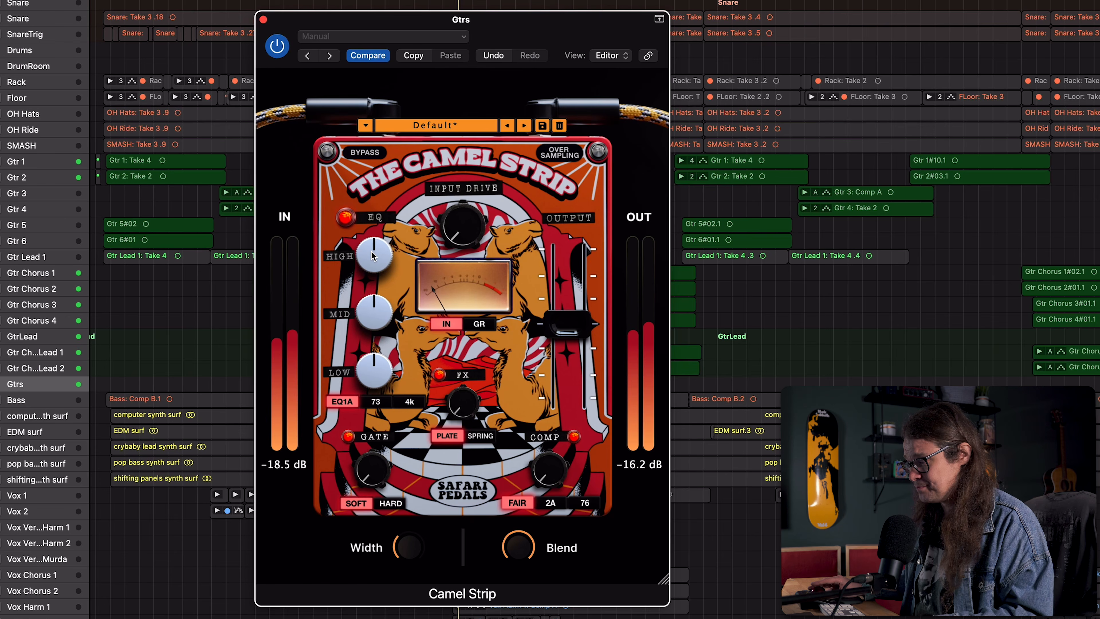
pyautogui.click(373, 255)
pyautogui.moveTo(374, 254); pyautogui.dragTo(375, 244)
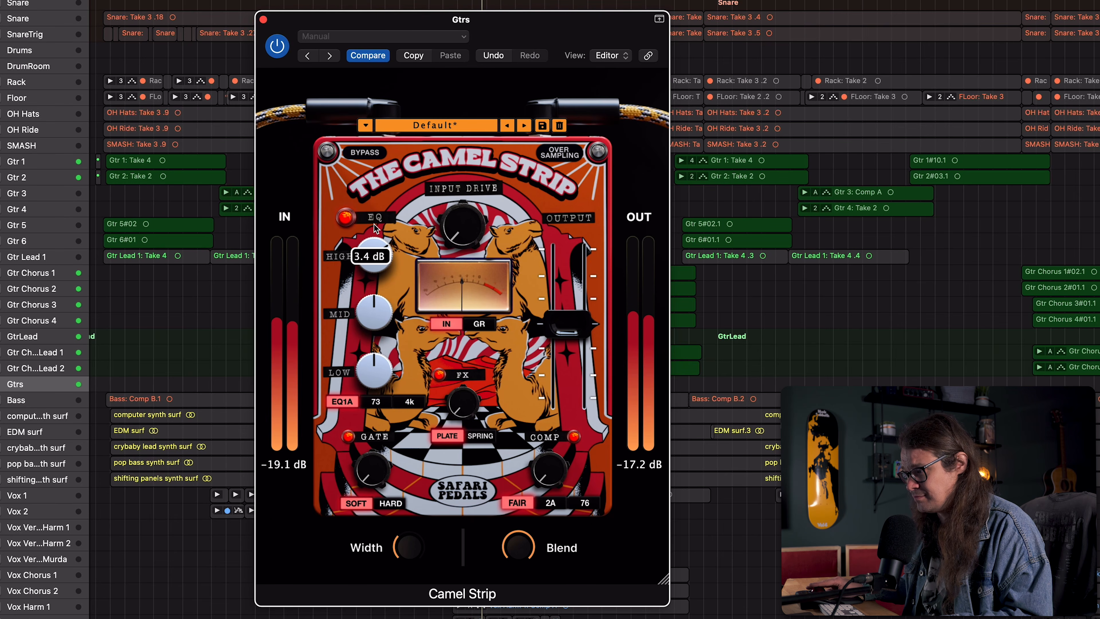
pyautogui.moveTo(375, 221); pyautogui.dragTo(375, 231)
pyautogui.click(375, 365)
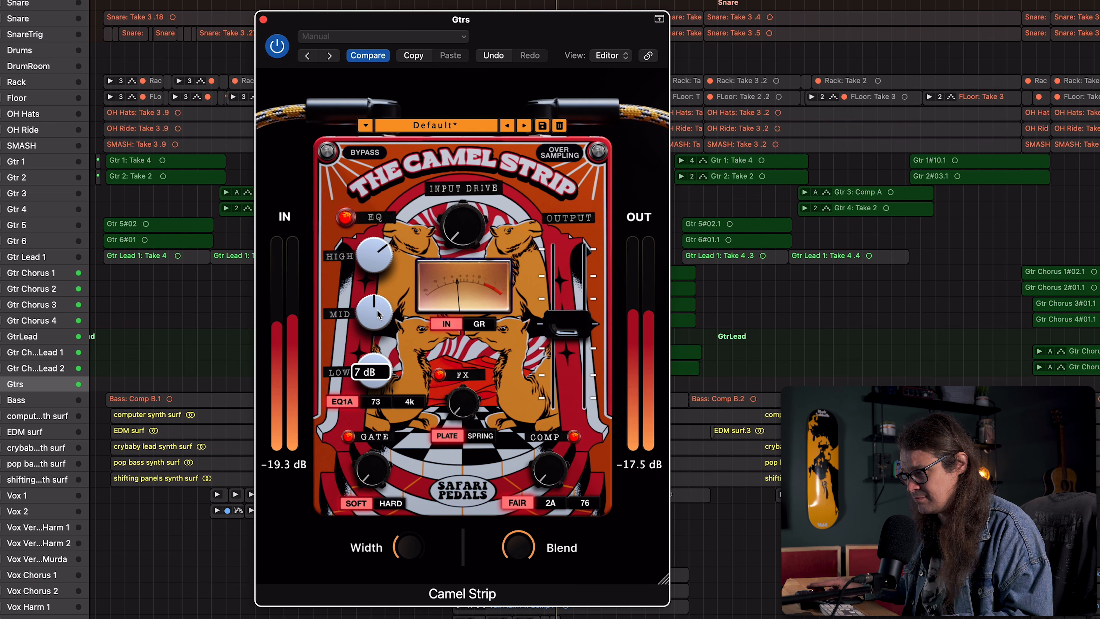
pyautogui.moveTo(378, 325); pyautogui.dragTo(379, 319)
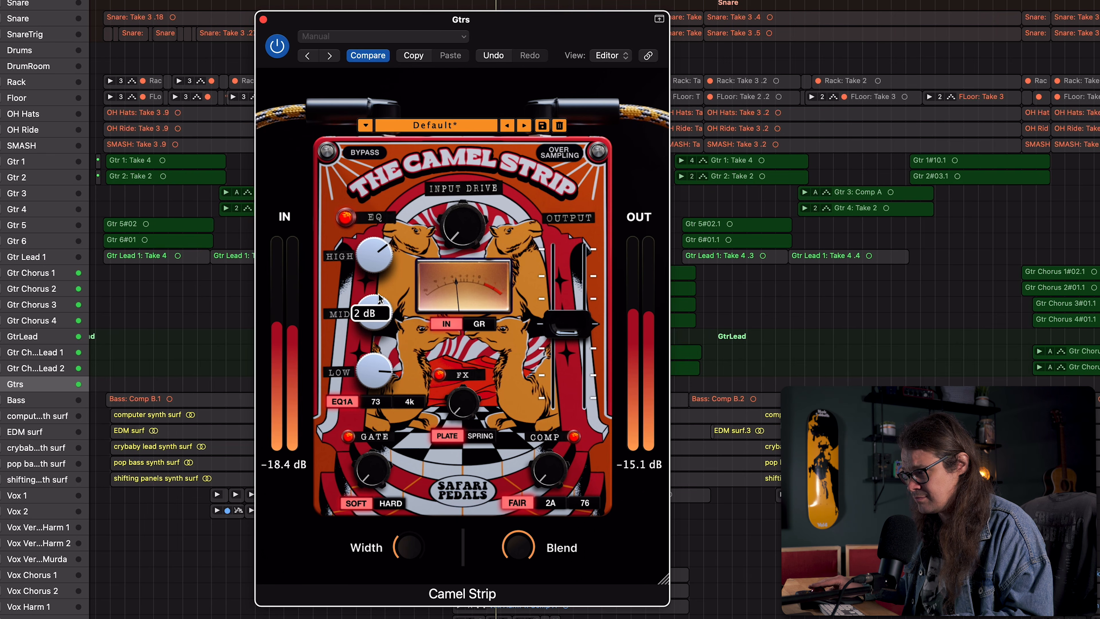
# - Turn the EQ section off and back on to compare the guitars, and boost the High band further
pyautogui.click(345, 217)
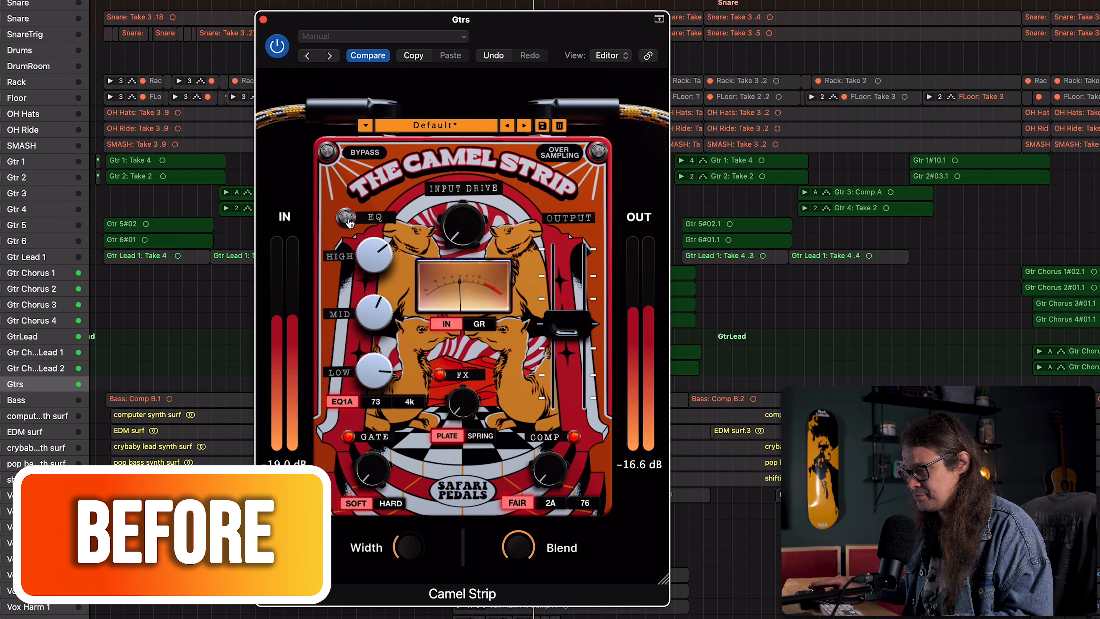
pyautogui.click(345, 218)
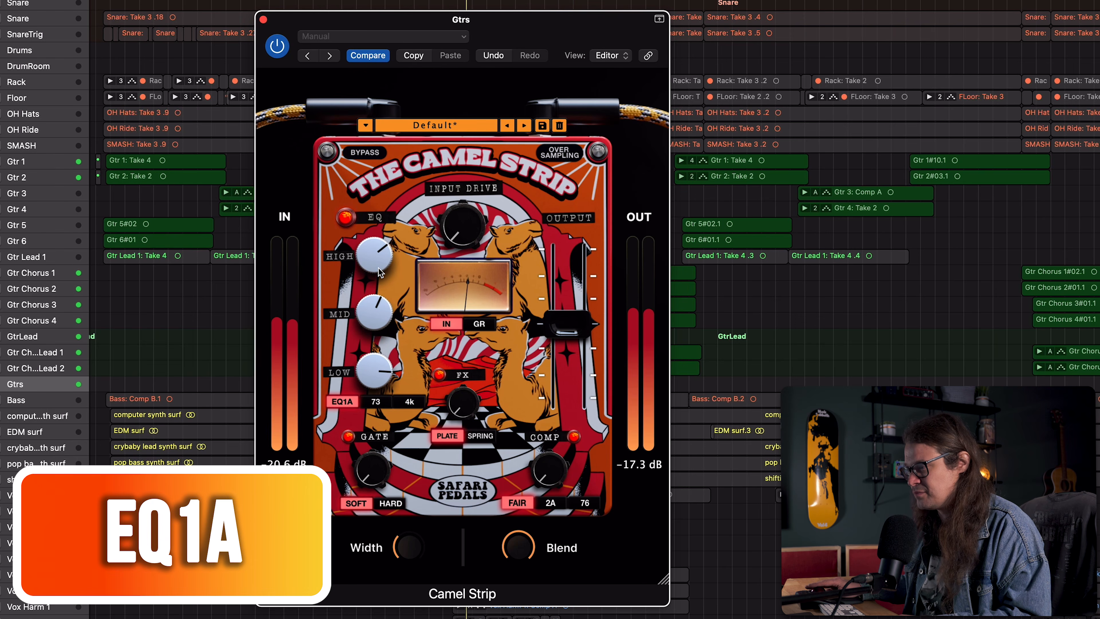
pyautogui.click(381, 268)
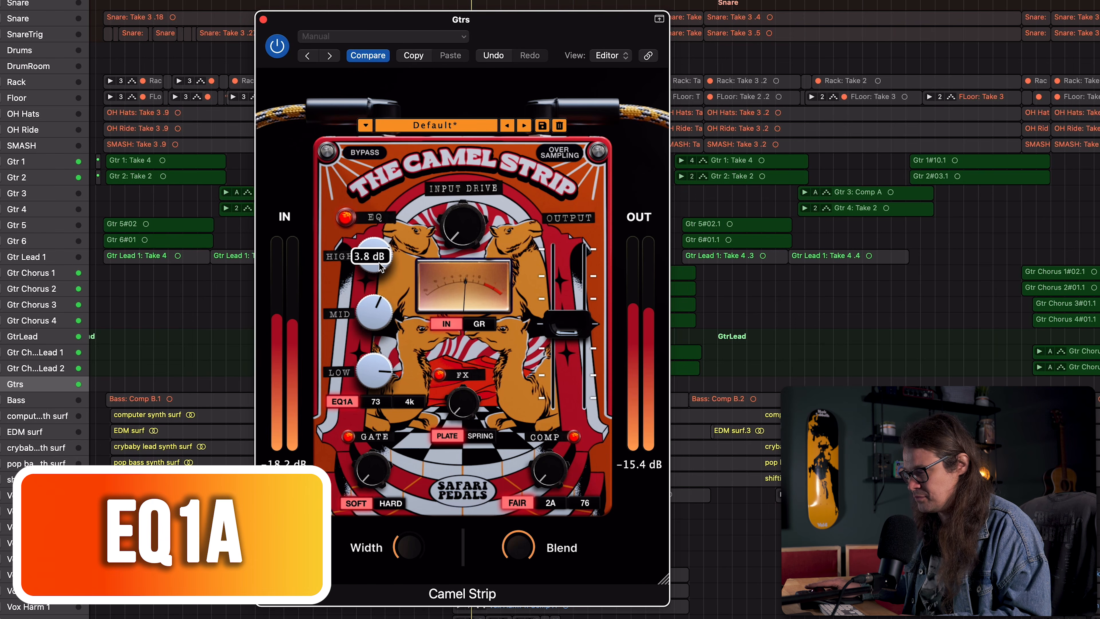
pyautogui.moveTo(379, 260); pyautogui.dragTo(379, 257)
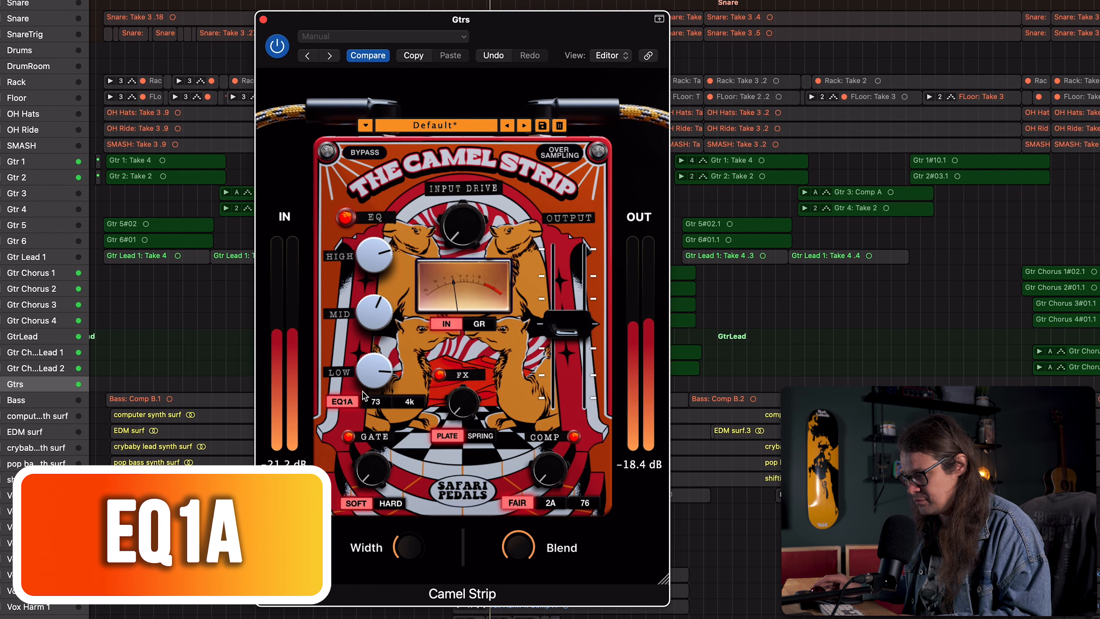
# - Audition the 73 and 4k EQ models on the guitars and return to EQ1A
pyautogui.click(376, 402)
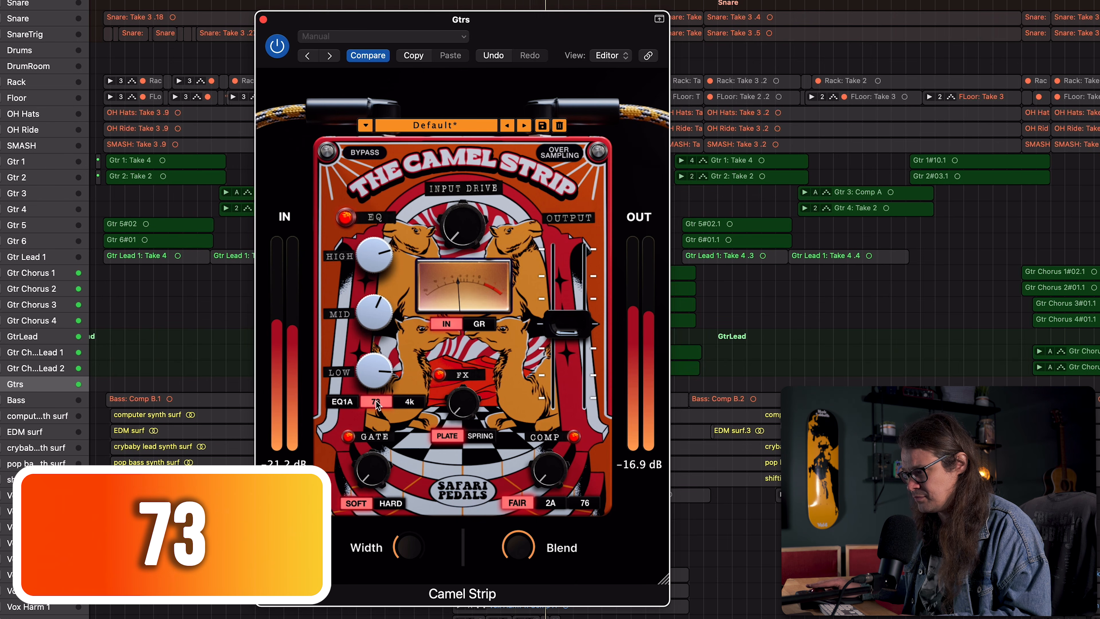
pyautogui.click(410, 402)
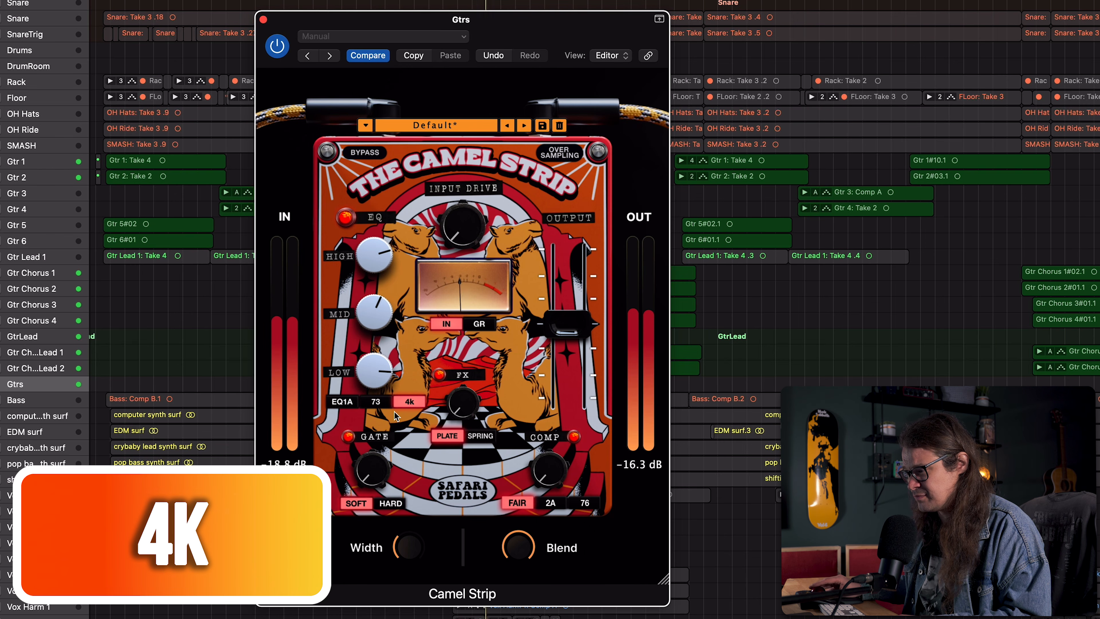
pyautogui.click(348, 403)
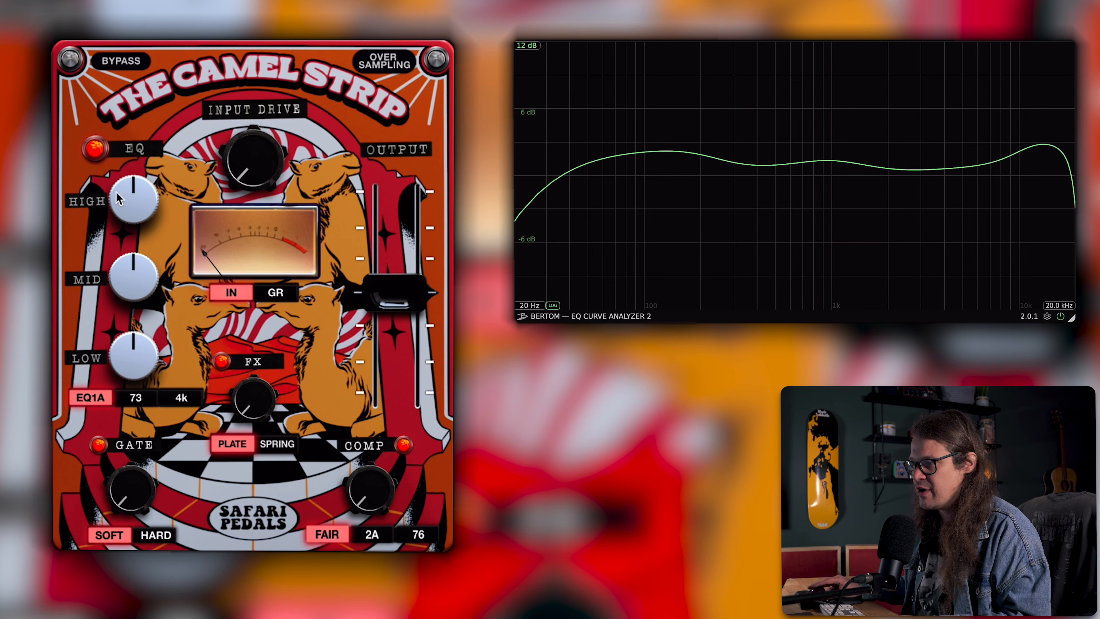
# - Toggle the EQ section and the whole pedal's bypass to compare their frequency curves in the analyzer
pyautogui.click(95, 150)
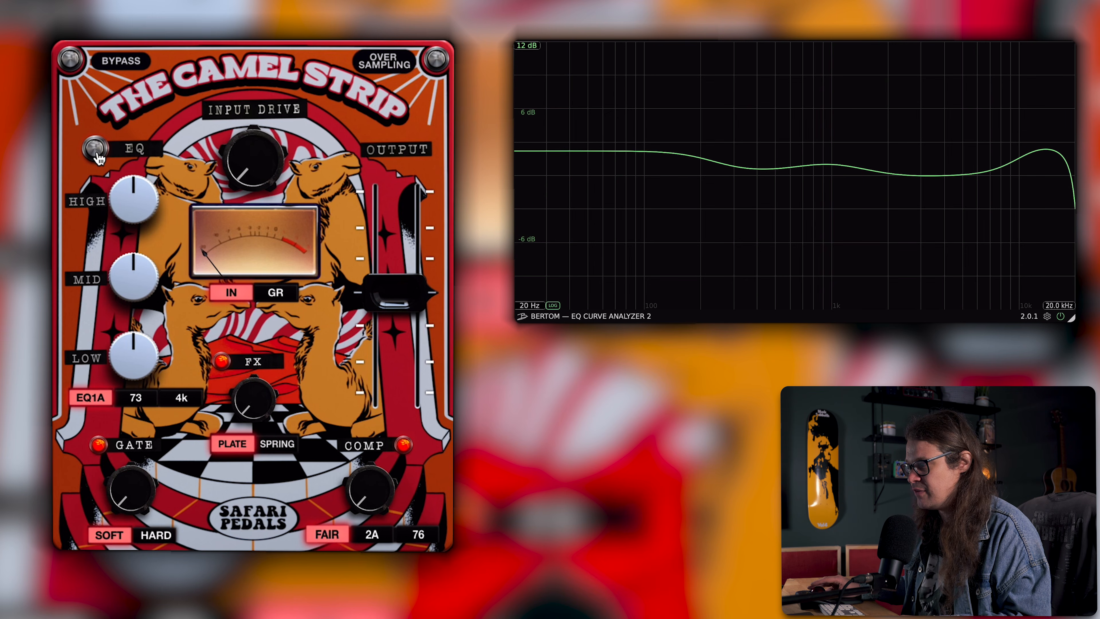
pyautogui.click(96, 150)
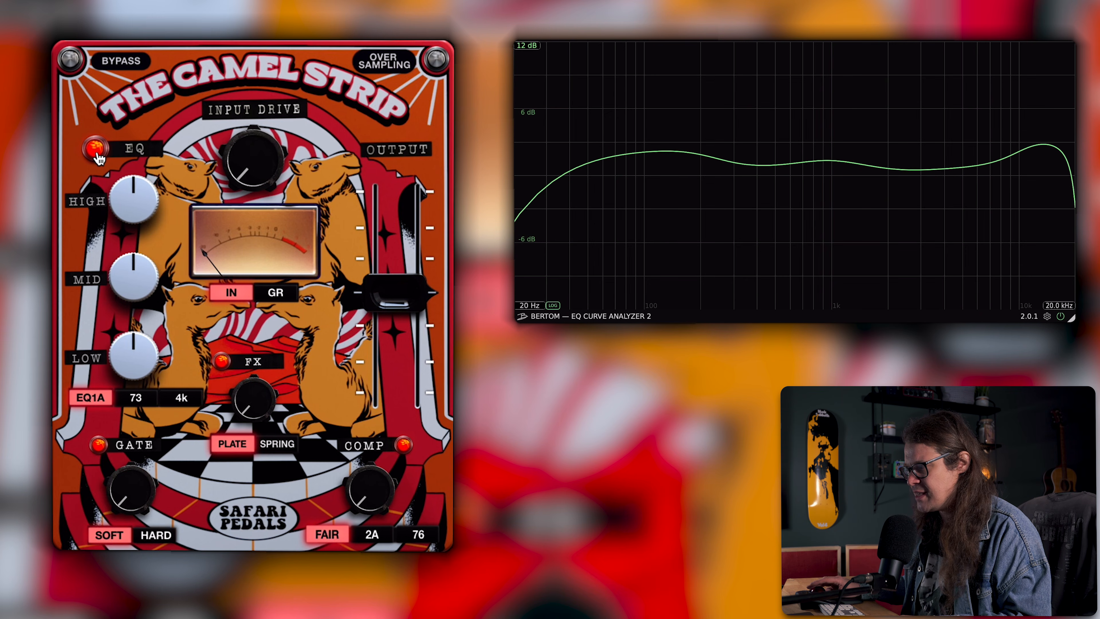
pyautogui.click(97, 151)
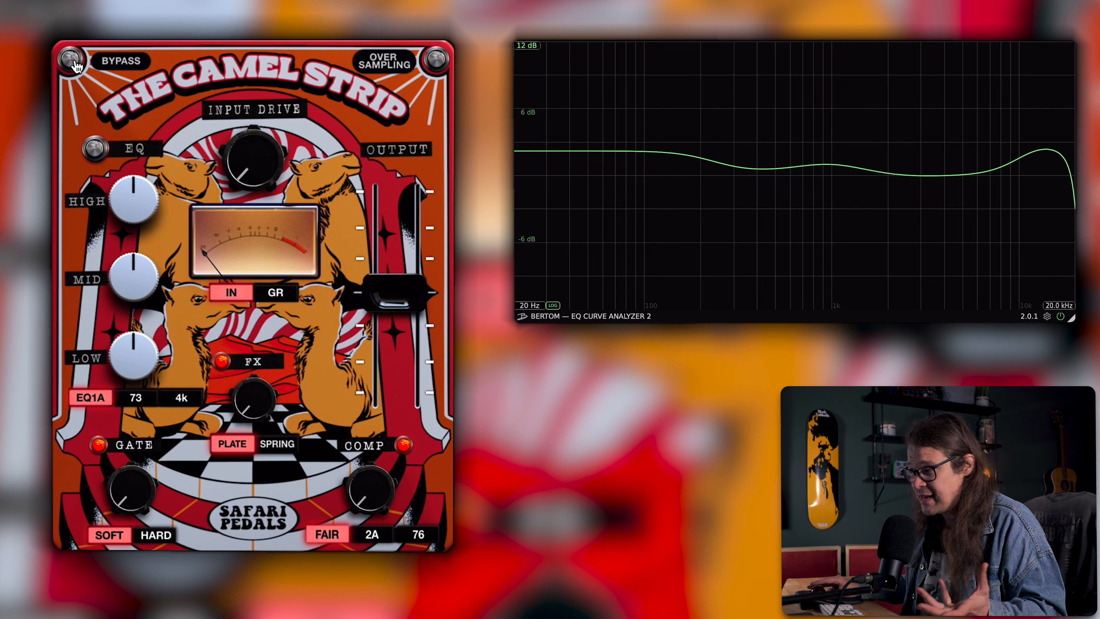
pyautogui.click(72, 61)
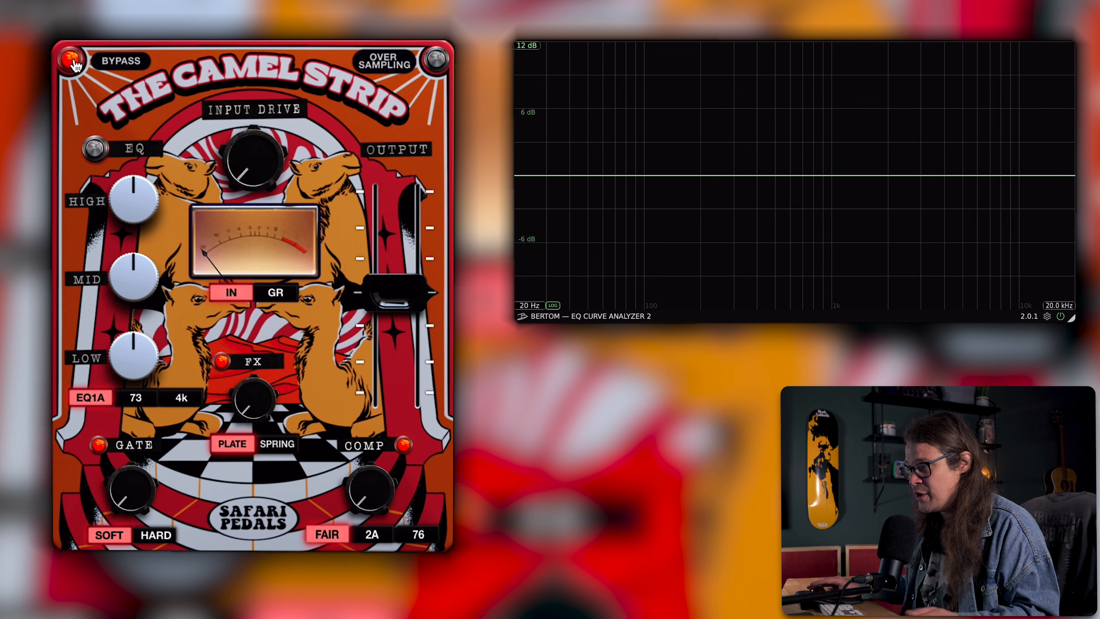
pyautogui.click(72, 61)
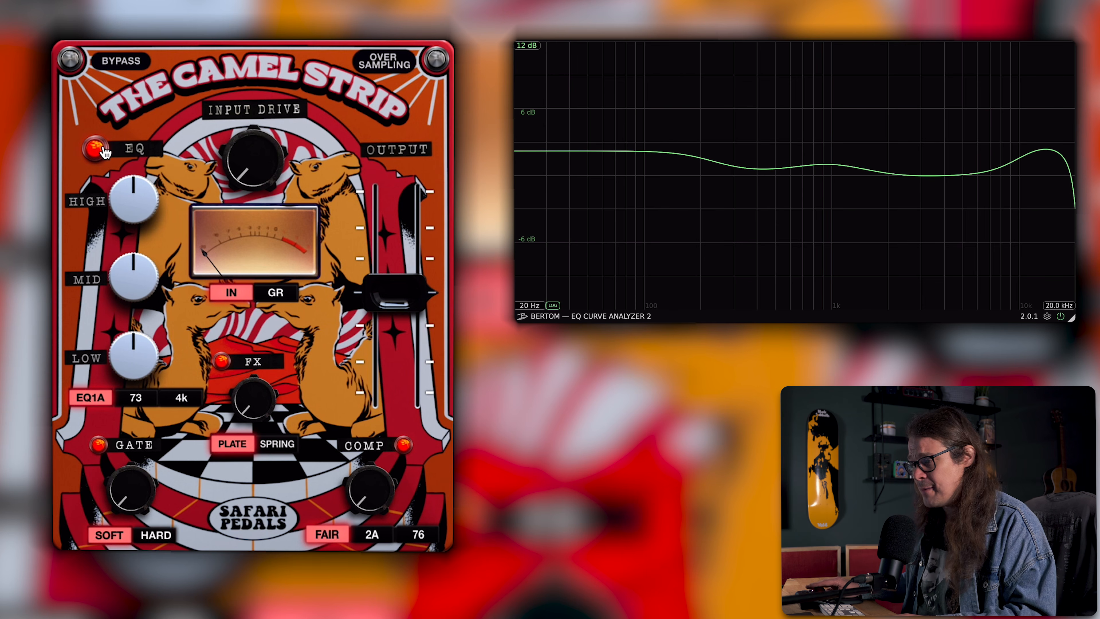
# - Boost the High and Low EQ bands and cut the Mid band on the EQ1A model
pyautogui.moveTo(132, 212); pyautogui.dragTo(136, 180)
pyautogui.moveTo(143, 342); pyautogui.dragTo(136, 313)
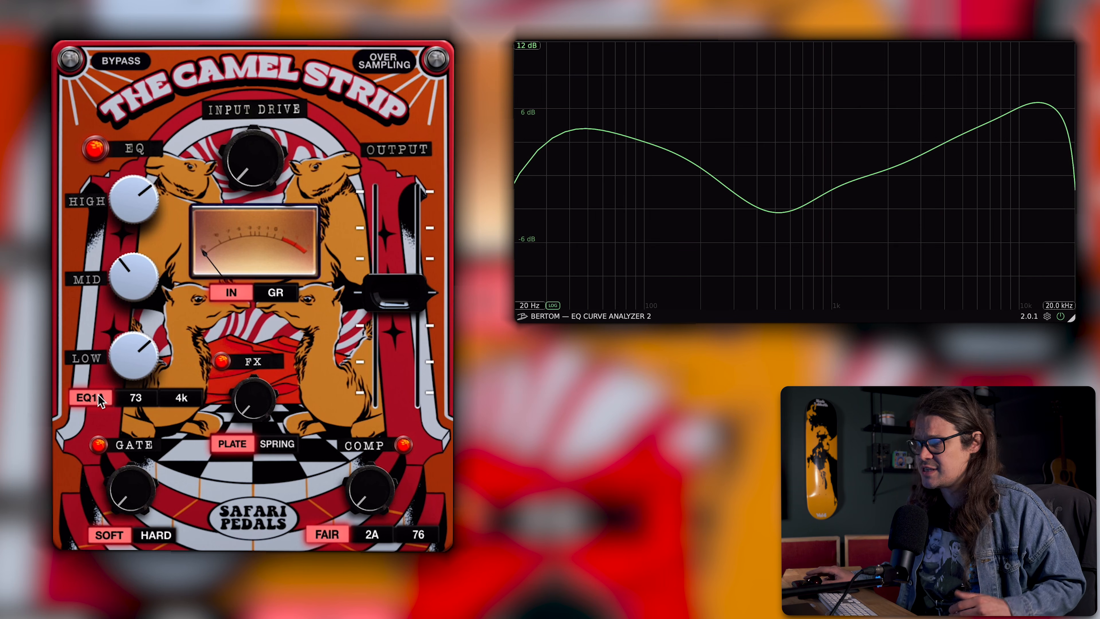
# - Compare the curves of the 73 and EQ1A models in the analyzer, ending on the 4k model
pyautogui.click(138, 398)
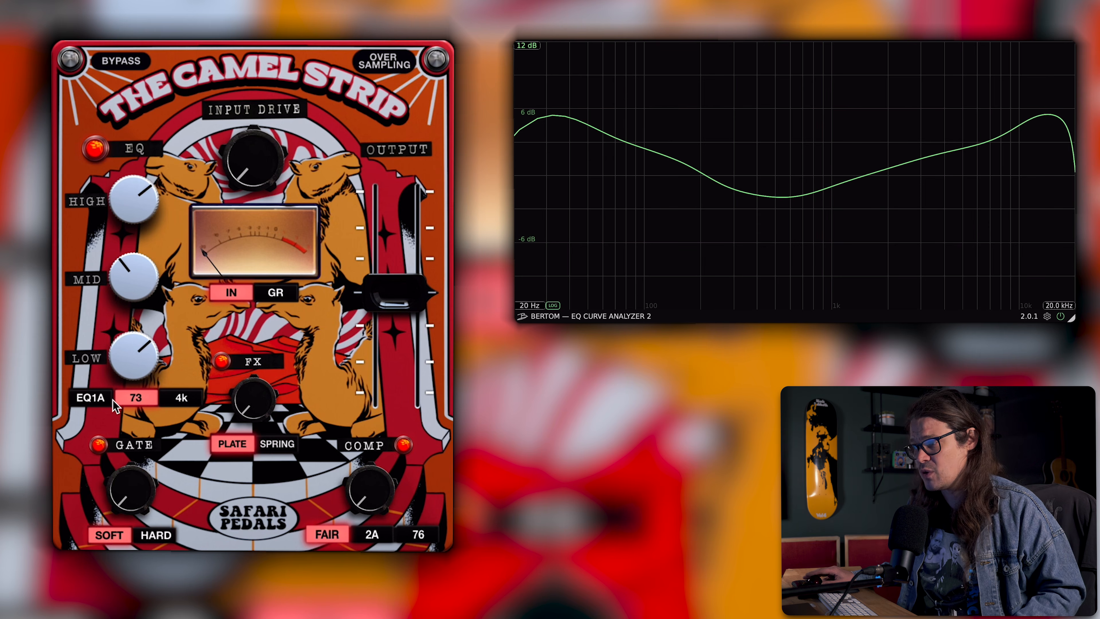
pyautogui.click(97, 400)
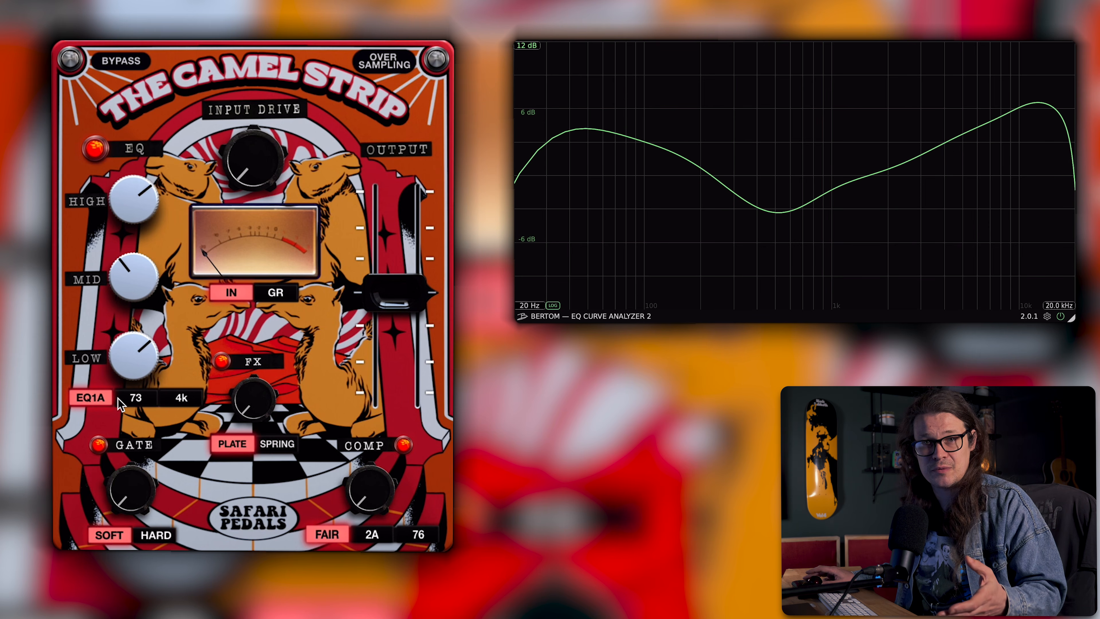
pyautogui.click(137, 401)
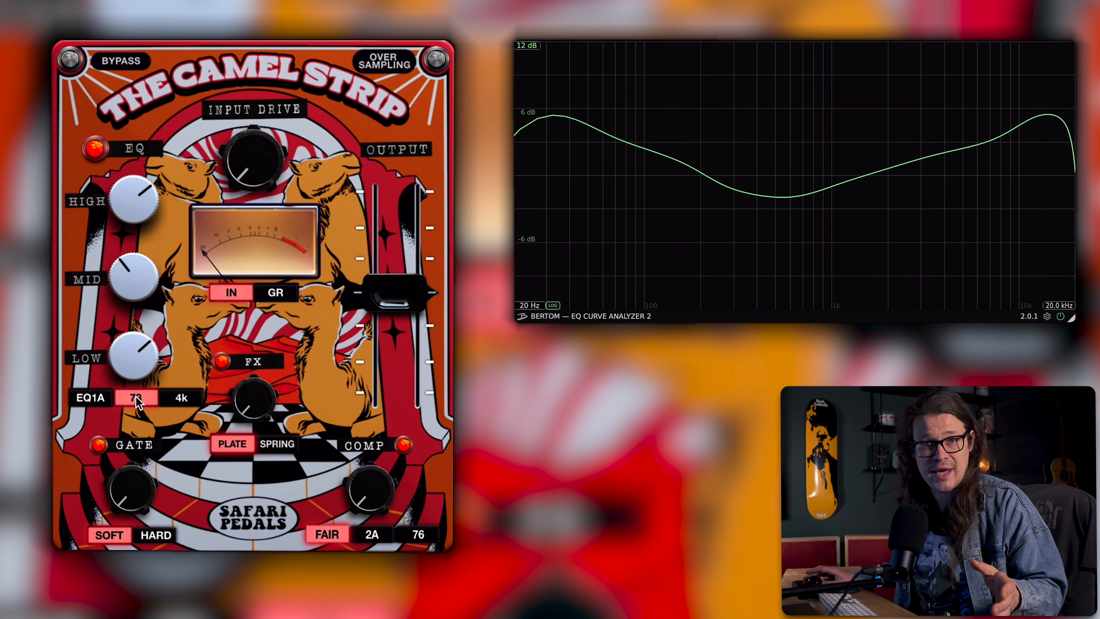
pyautogui.click(180, 399)
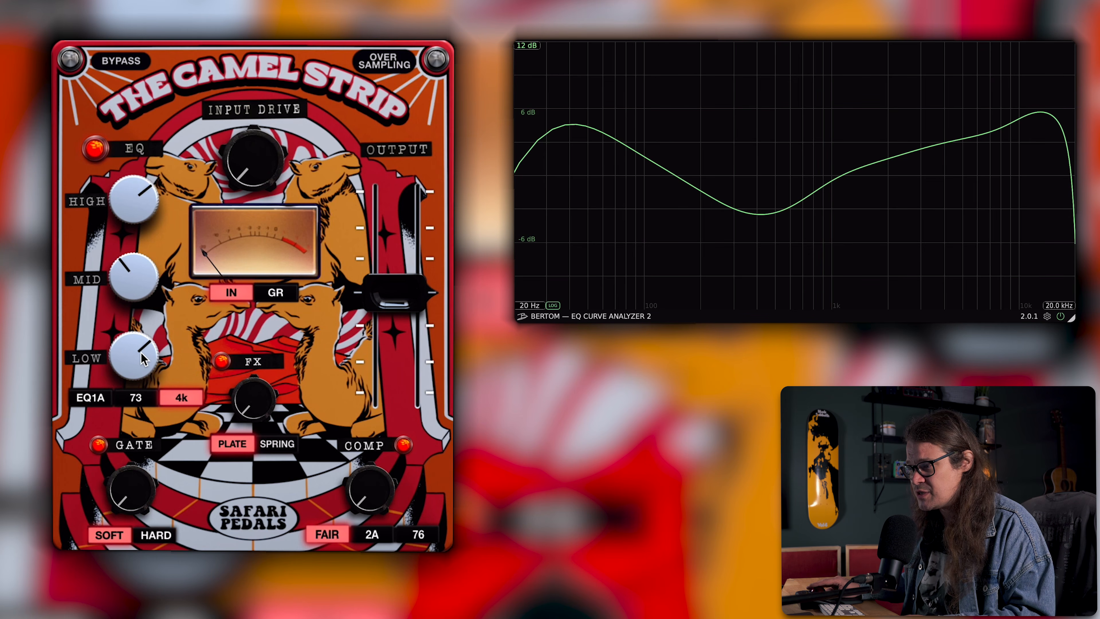
# - Reset the Low band to its default, switch the EQ model to EQ1A and moderately boost Low
pyautogui.moveTo(143, 357); pyautogui.dragTo(142, 376)
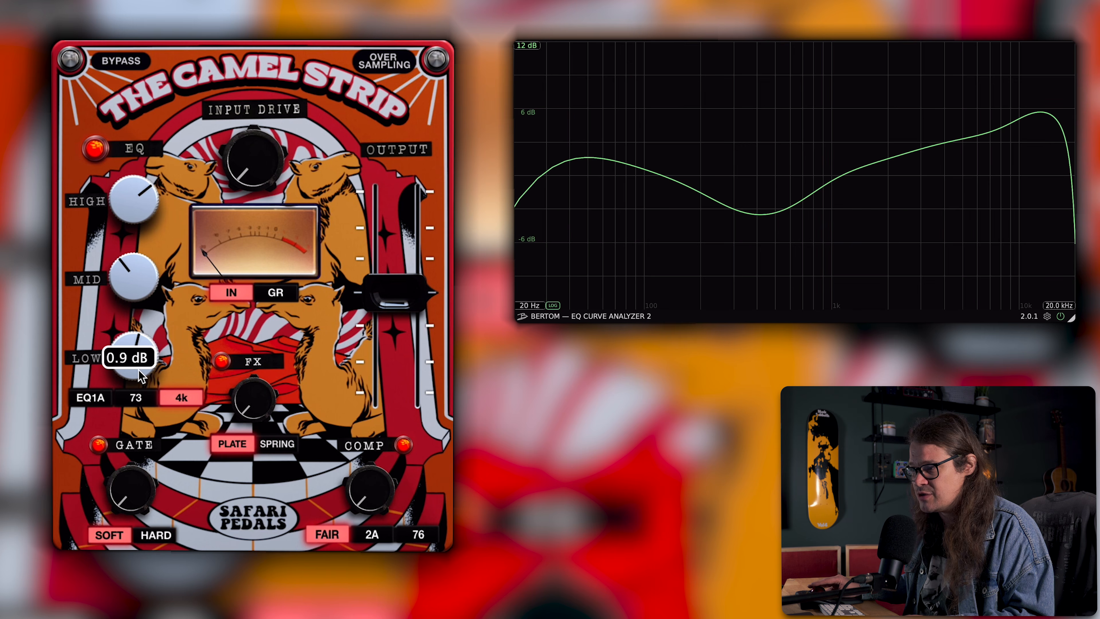
pyautogui.doubleClick(137, 339)
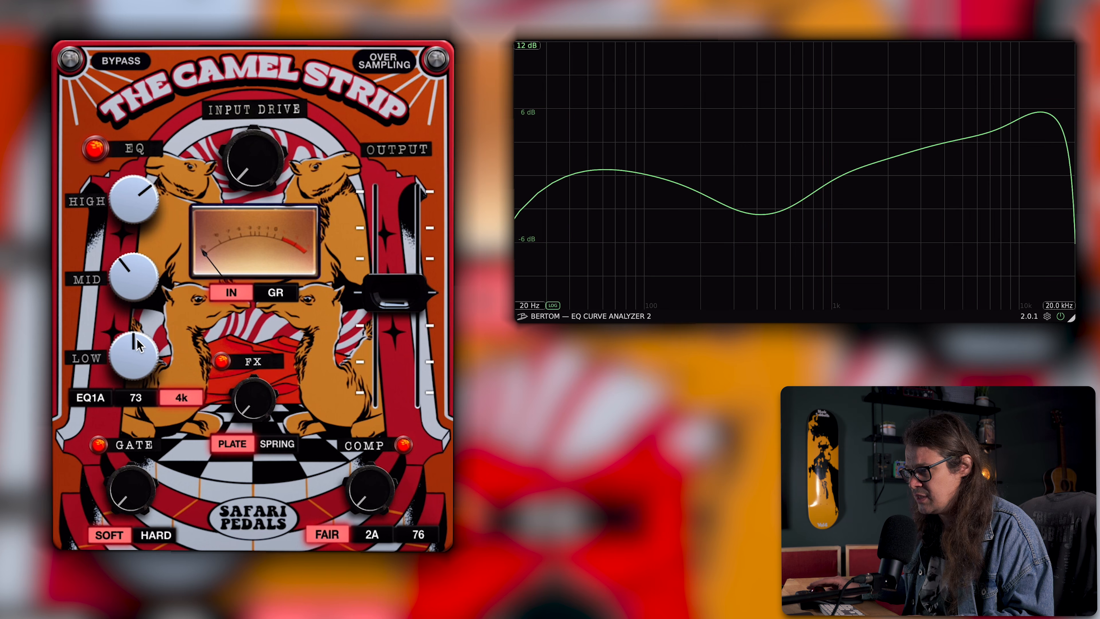
pyautogui.click(96, 397)
pyautogui.moveTo(136, 370)
pyautogui.mouseDown()
pyautogui.moveTo(138, 318)
pyautogui.moveTo(139, 352)
pyautogui.mouseUp()
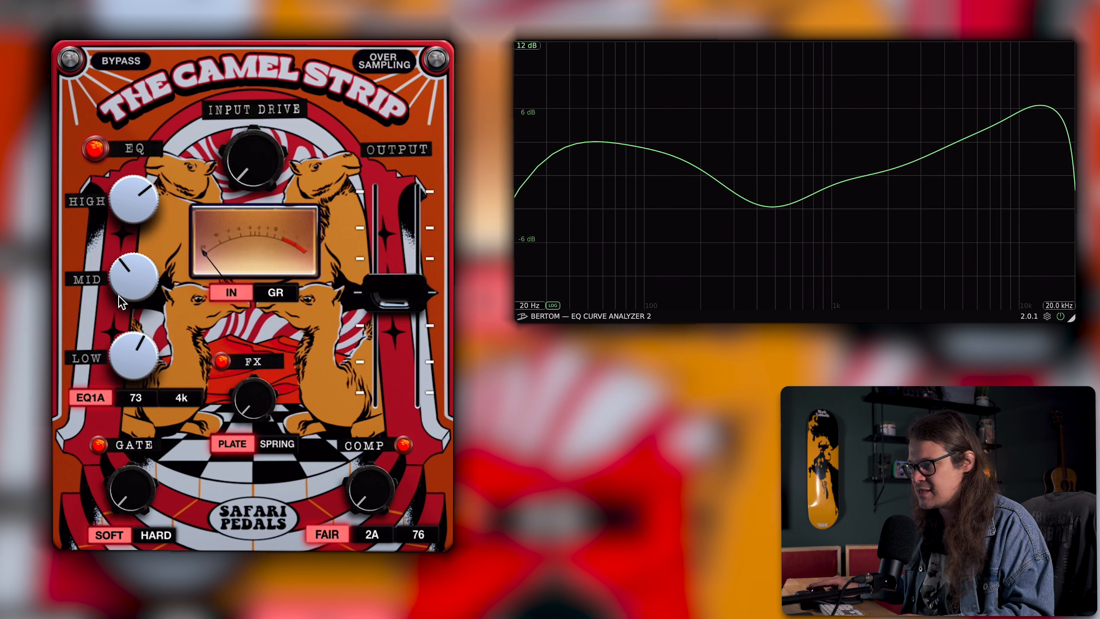
# - Return the Mid EQ band to its centre position and switch the EQ model to 73
pyautogui.moveTo(130, 280); pyautogui.dragTo(138, 232)
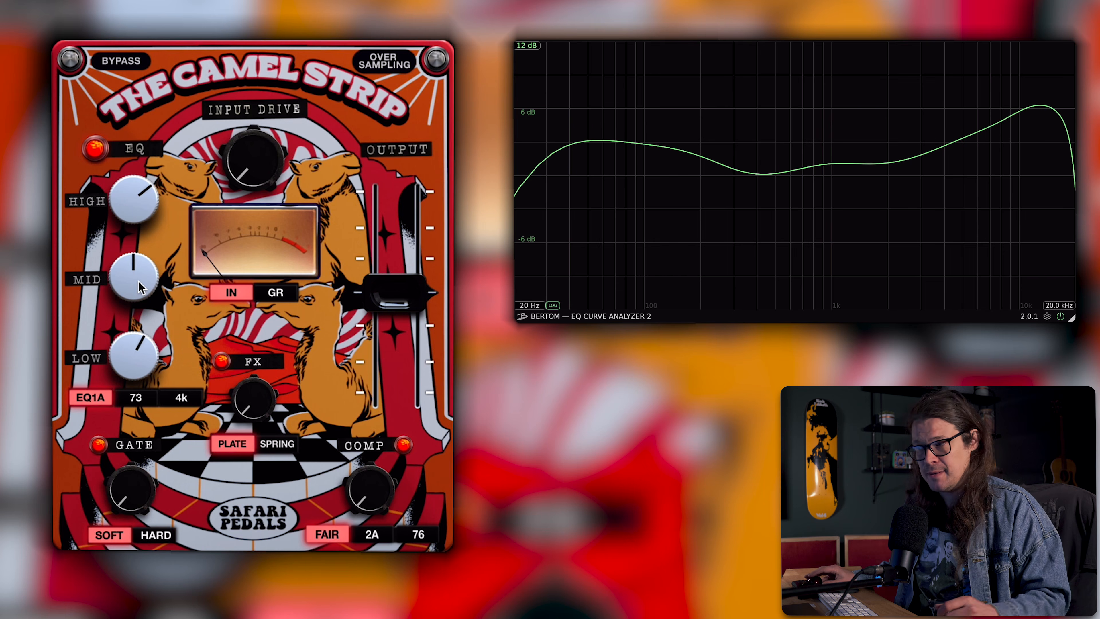
pyautogui.click(141, 399)
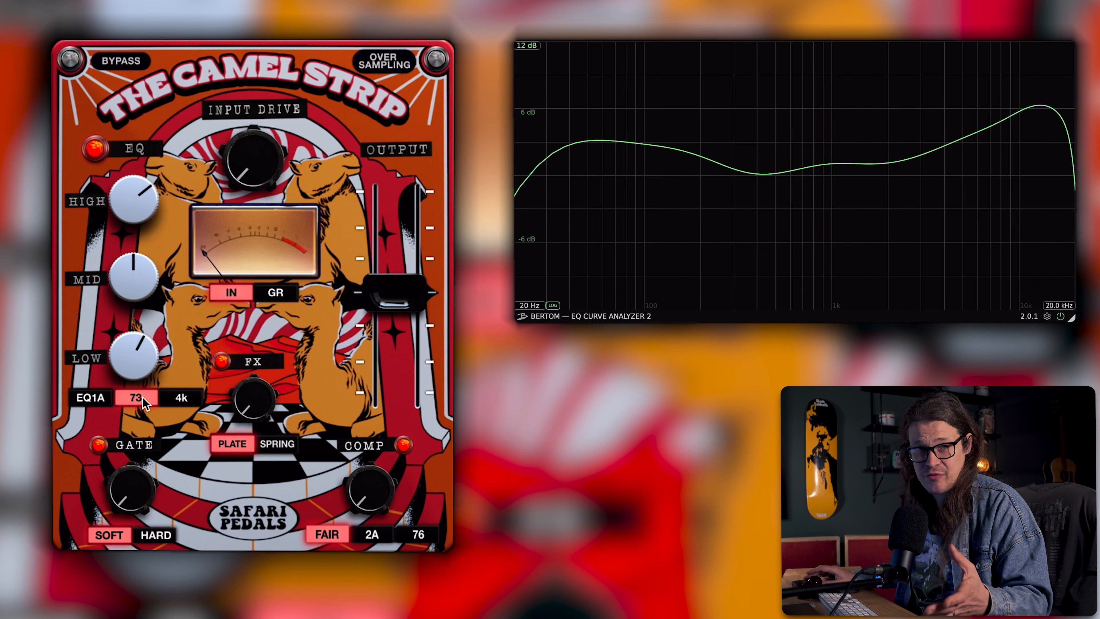
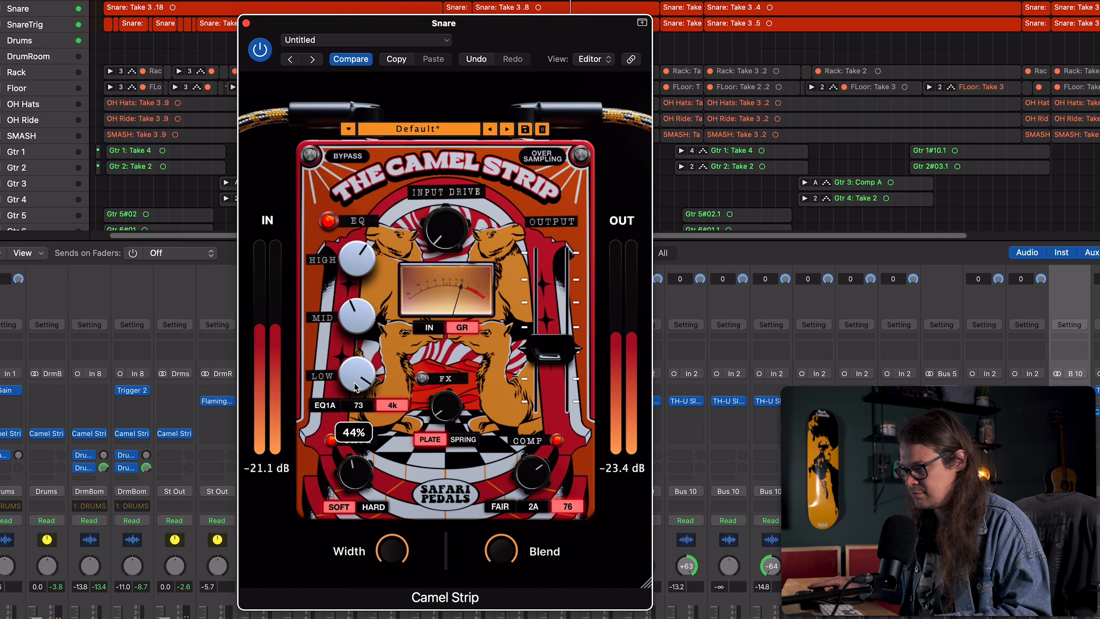
# - Play the snare and compare the gate's SOFT and HARD modes, adjusting the Gate amount slightly and ending on HARD
pyautogui.press('space')
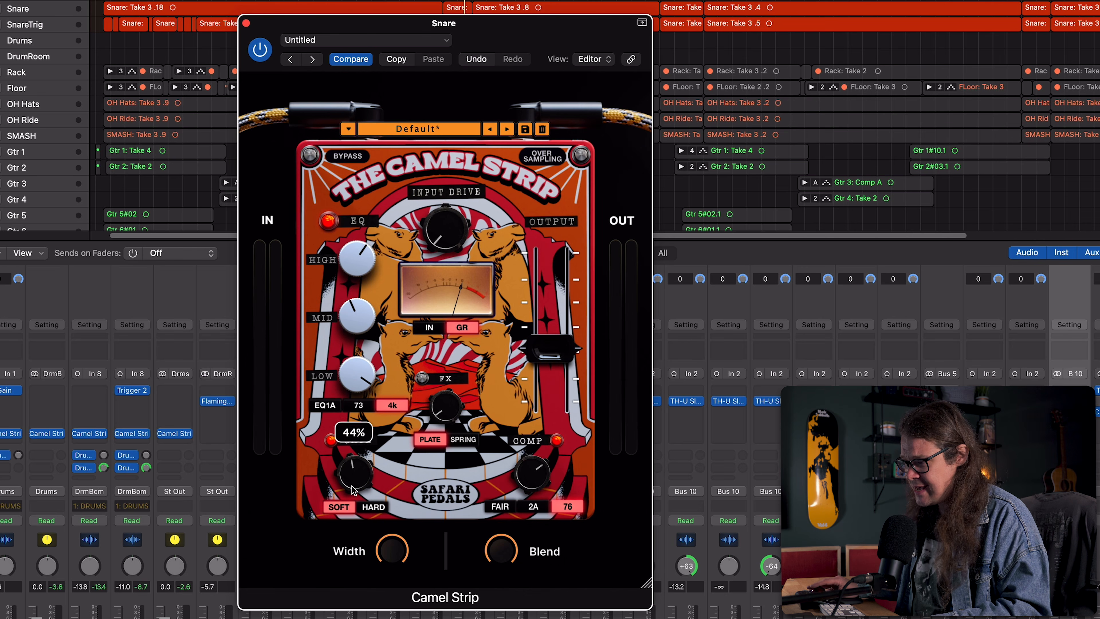
pyautogui.press('space')
pyautogui.click(373, 508)
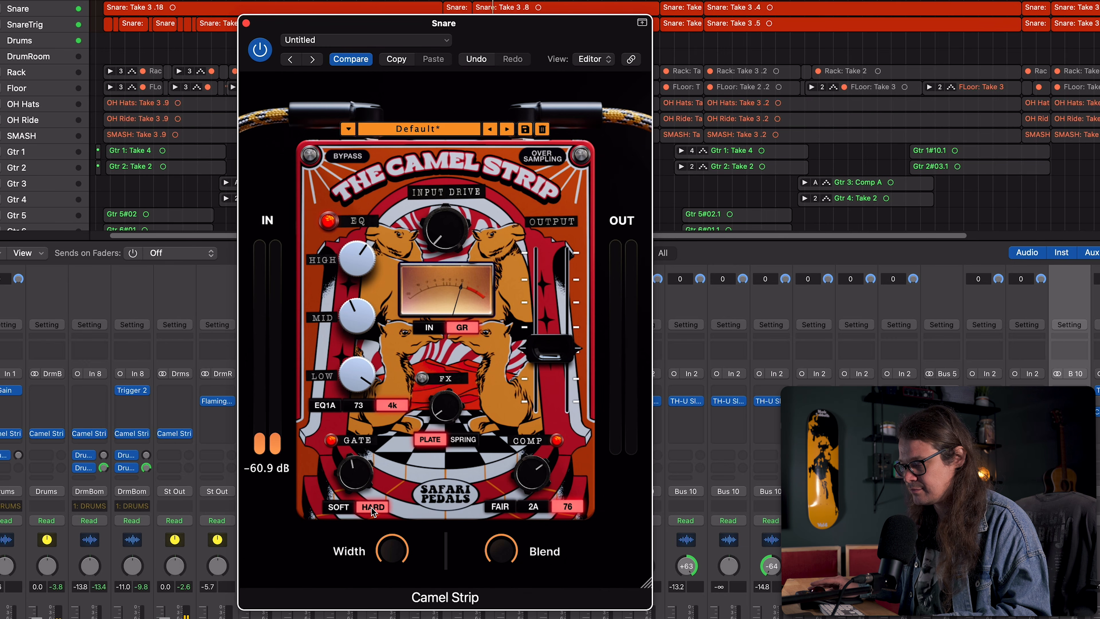
pyautogui.click(348, 508)
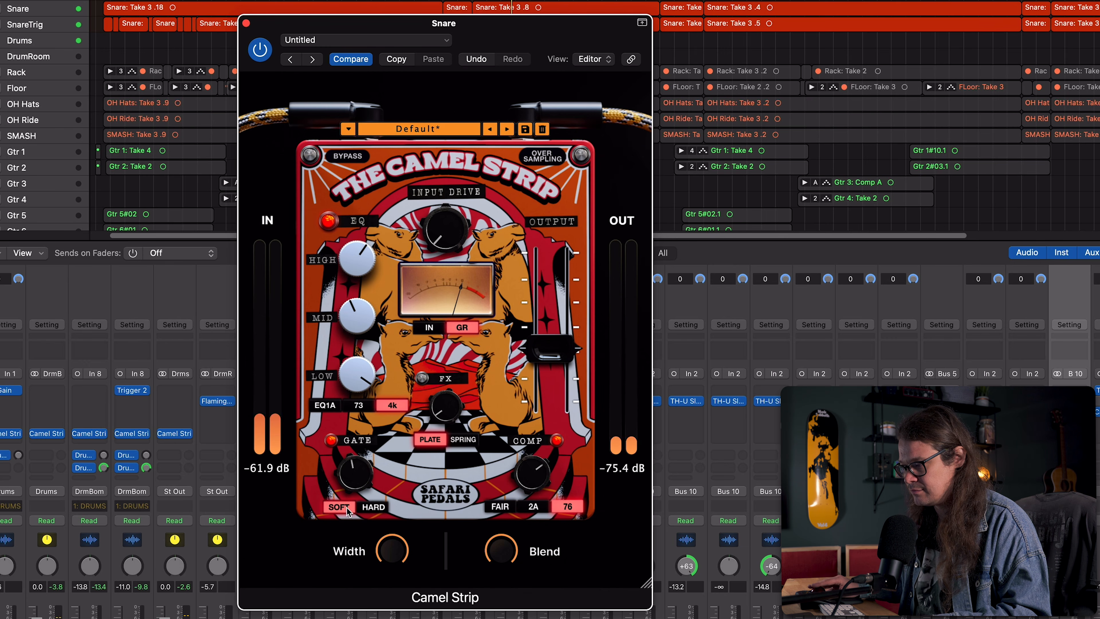
pyautogui.moveTo(366, 496); pyautogui.dragTo(365, 490)
pyautogui.click(373, 508)
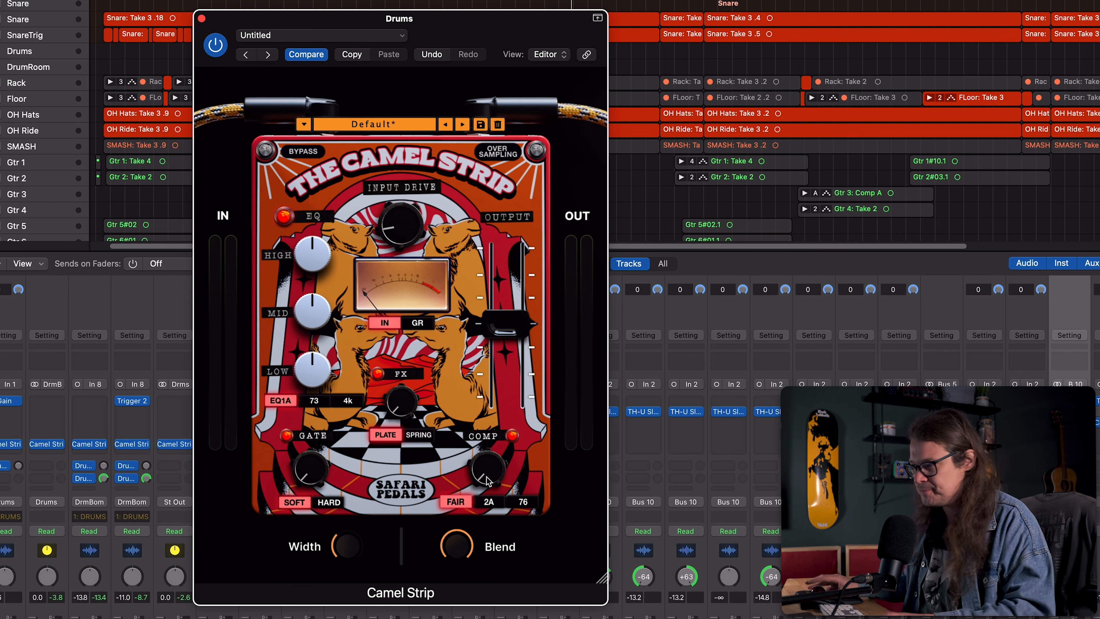
# - Play the drums, raise the FAIR compressor to 45% and toggle the compressor off and on to compare
pyautogui.press('space')
pyautogui.moveTo(487, 476); pyautogui.dragTo(489, 387)
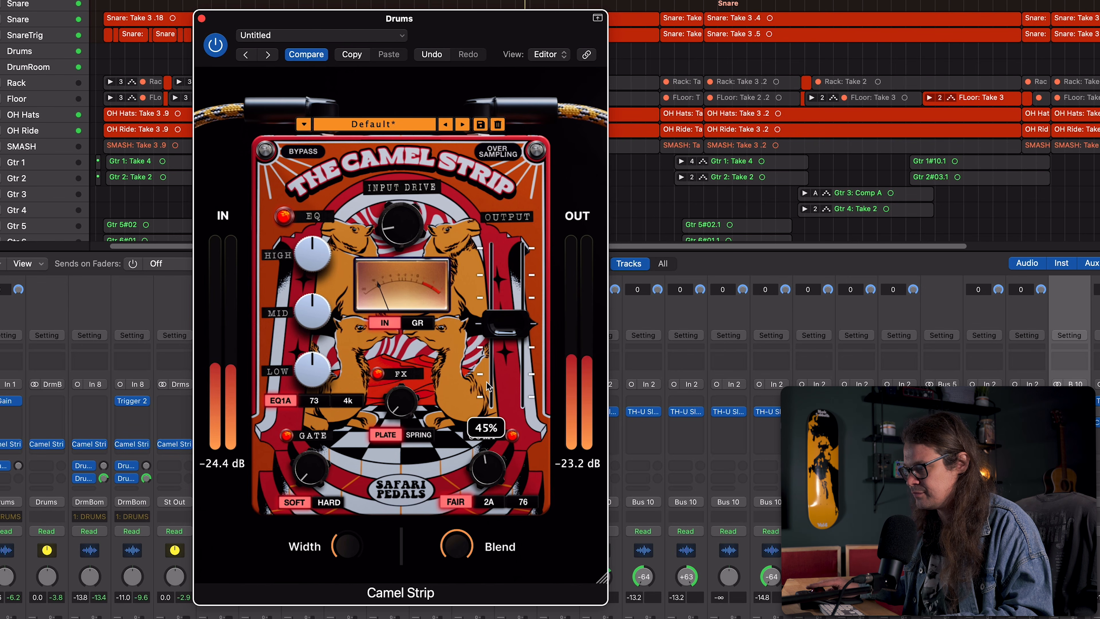
pyautogui.click(514, 437)
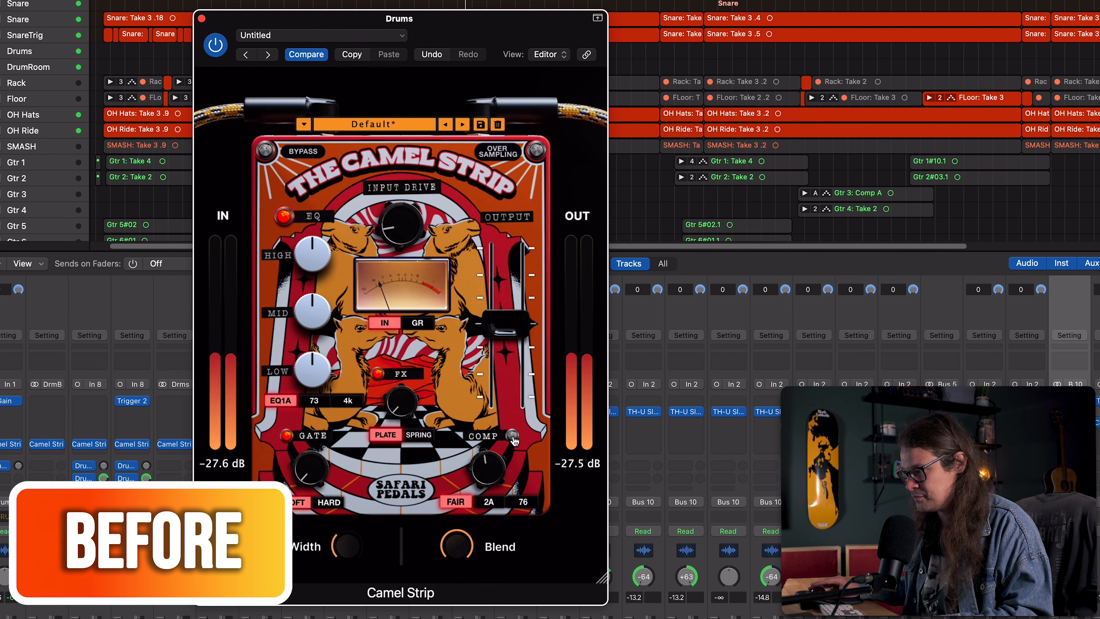
pyautogui.click(513, 437)
# - Increase the drums' FAIR compression to 64% and toggle the compressor to compare
pyautogui.moveTo(497, 467)
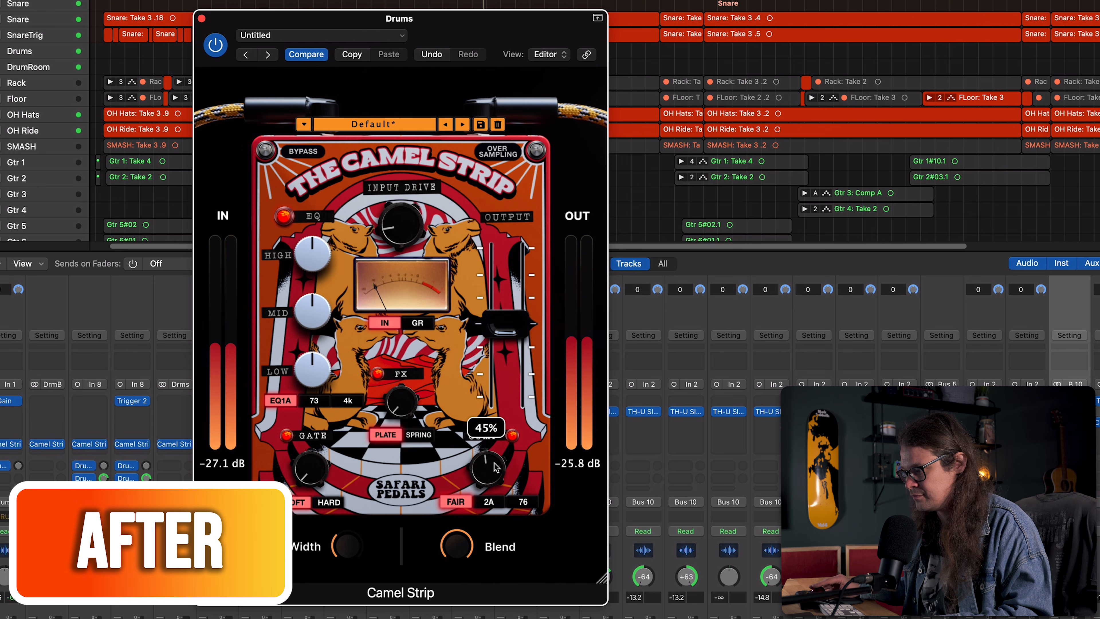
pyautogui.moveTo(496, 467); pyautogui.dragTo(498, 452)
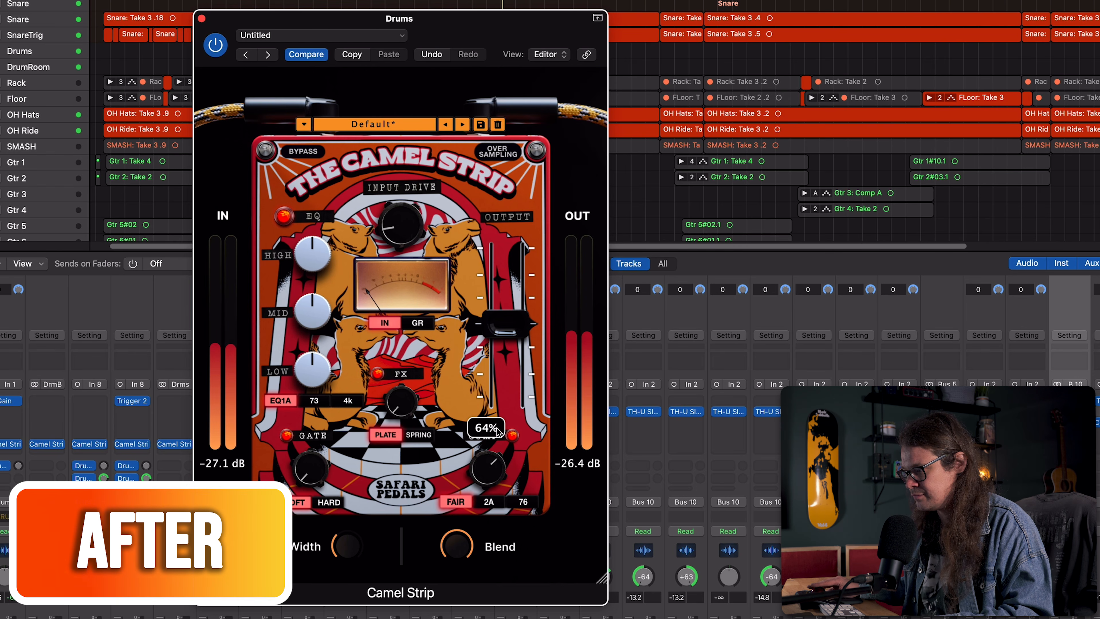
pyautogui.click(513, 437)
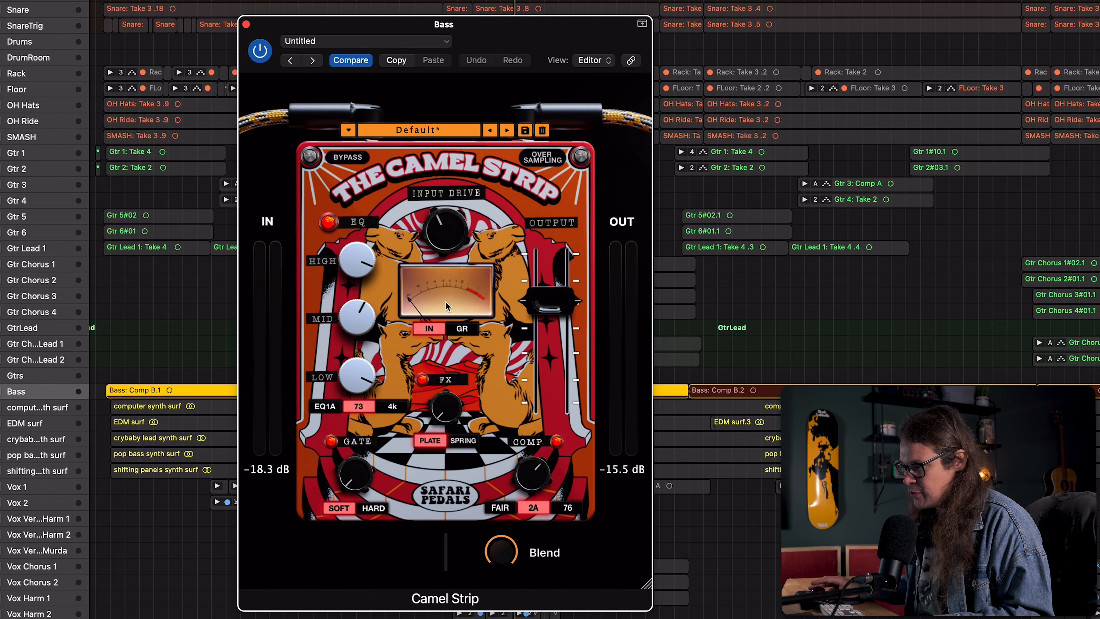
# - Play the bass and compare the 73, EQ1A and 4k EQ models, ending on EQ1A
pyautogui.moveTo(536, 479)
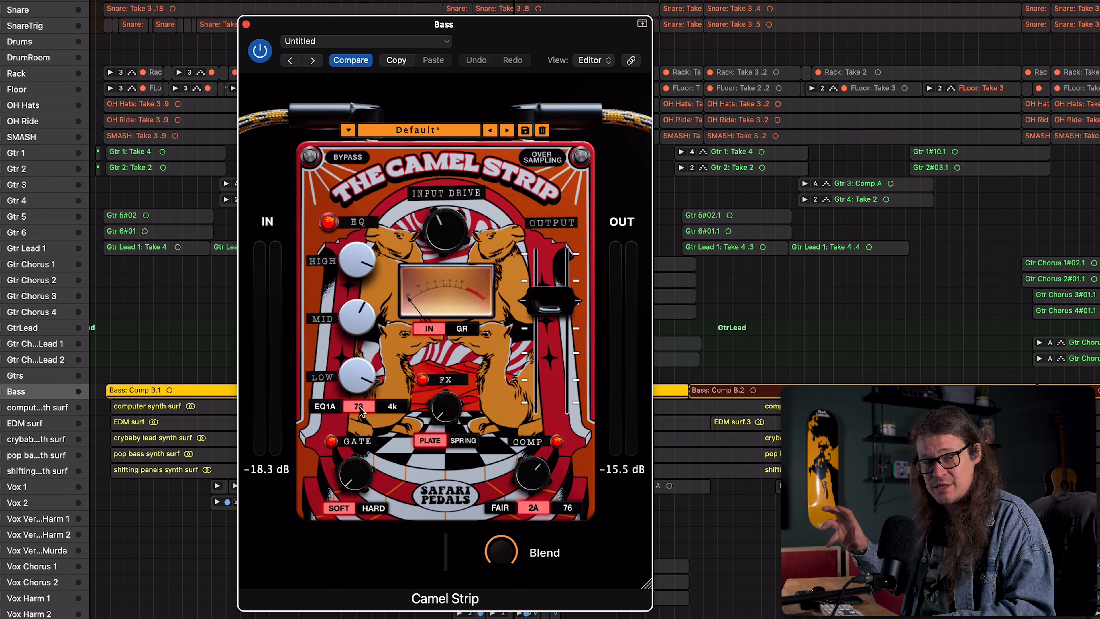
pyautogui.press('space')
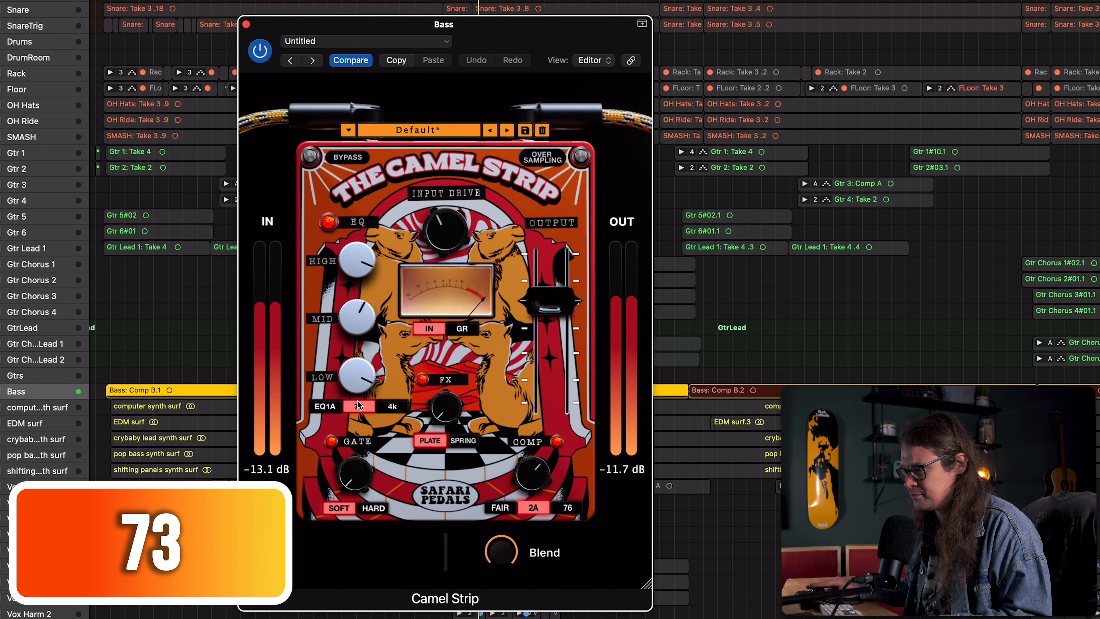
pyautogui.click(332, 407)
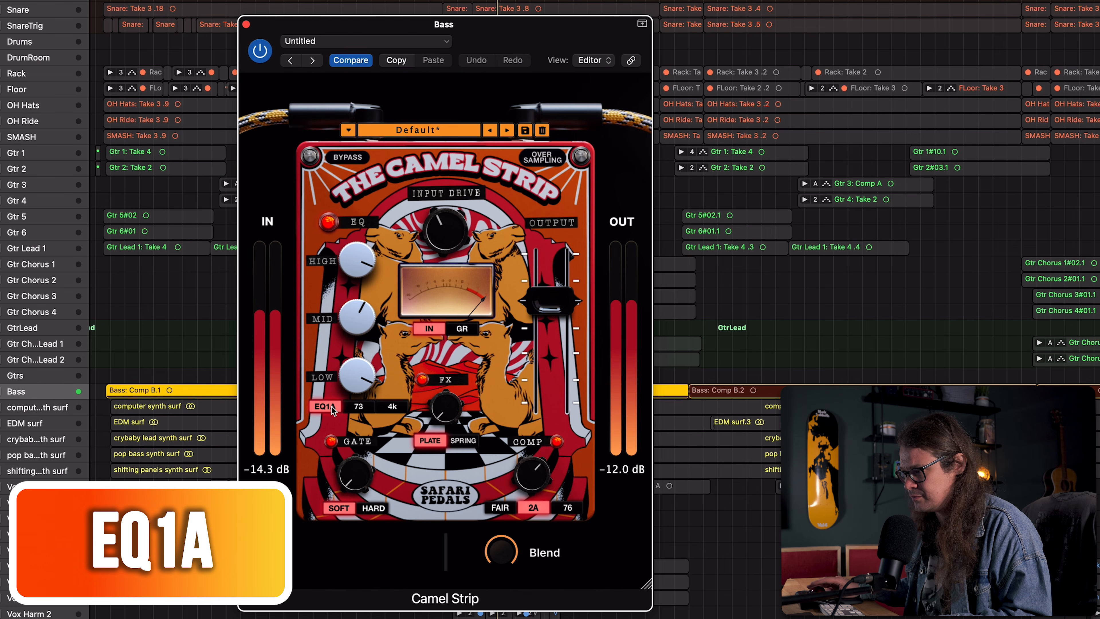
pyautogui.click(395, 406)
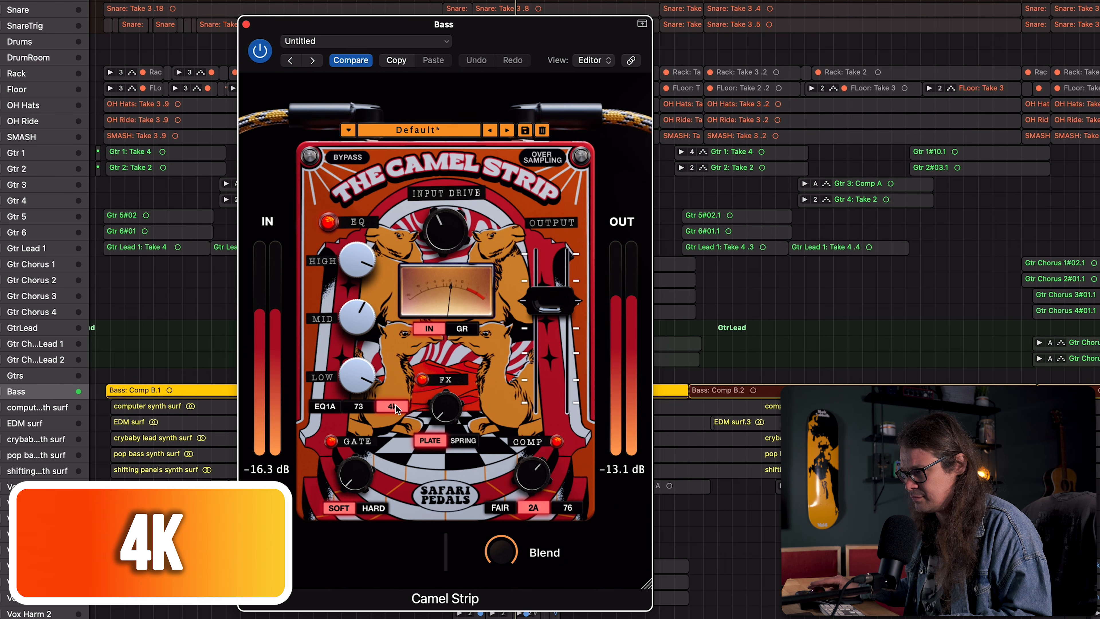
pyautogui.click(325, 406)
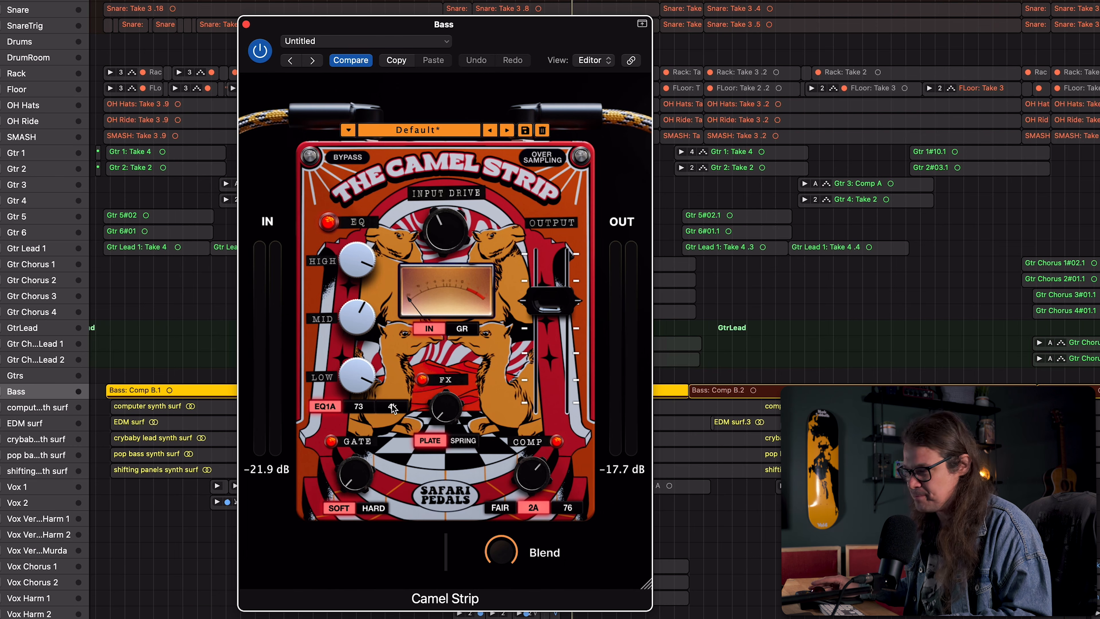
pyautogui.press('space')
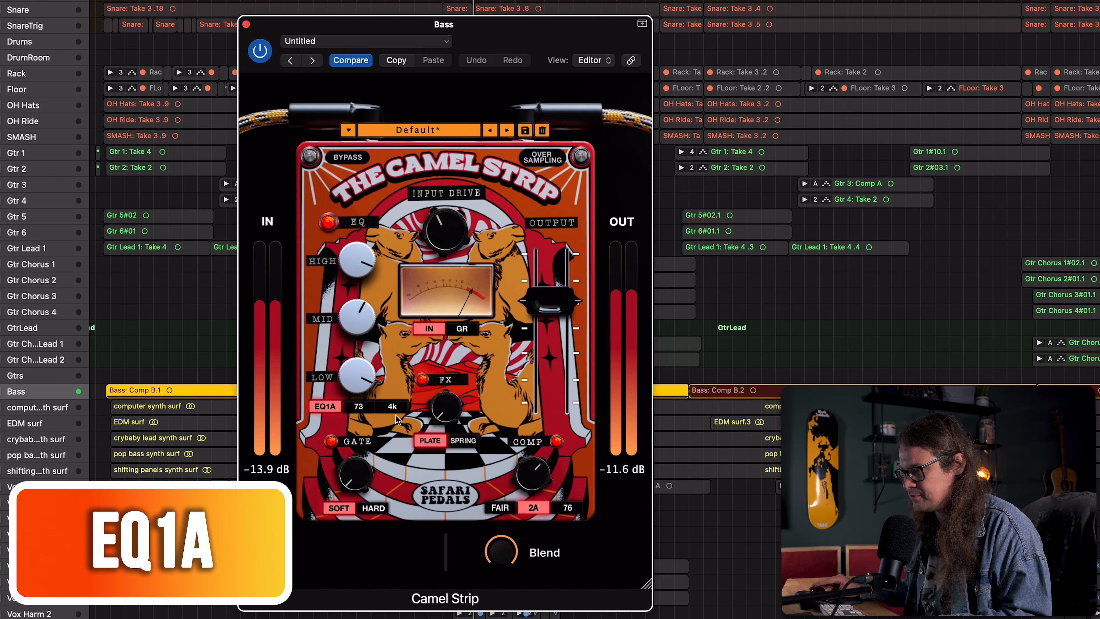
pyautogui.click(395, 405)
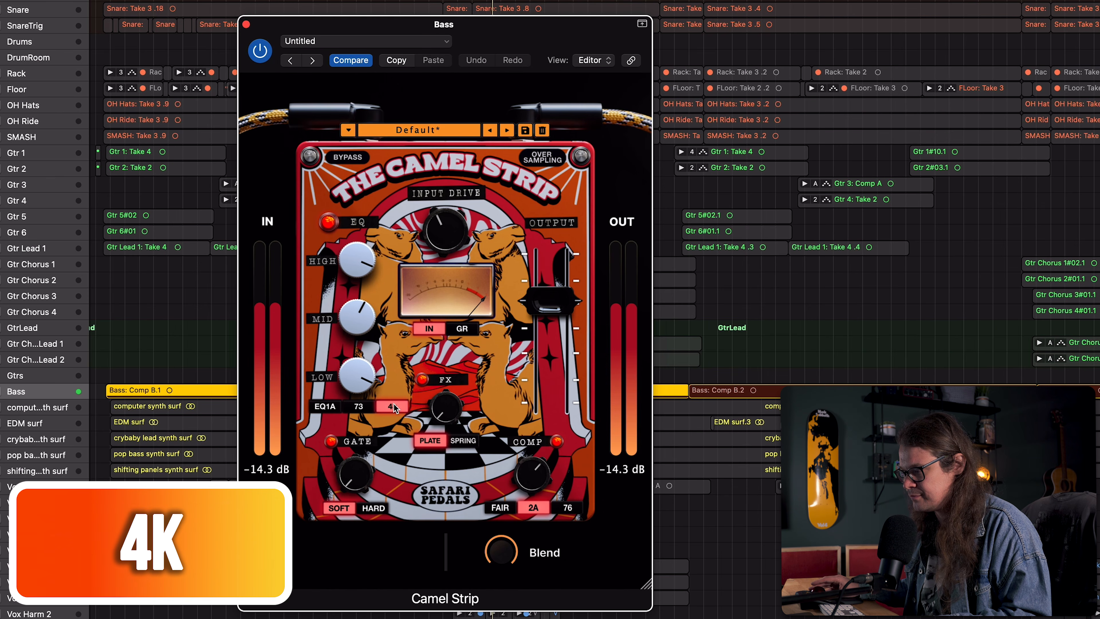
pyautogui.click(359, 408)
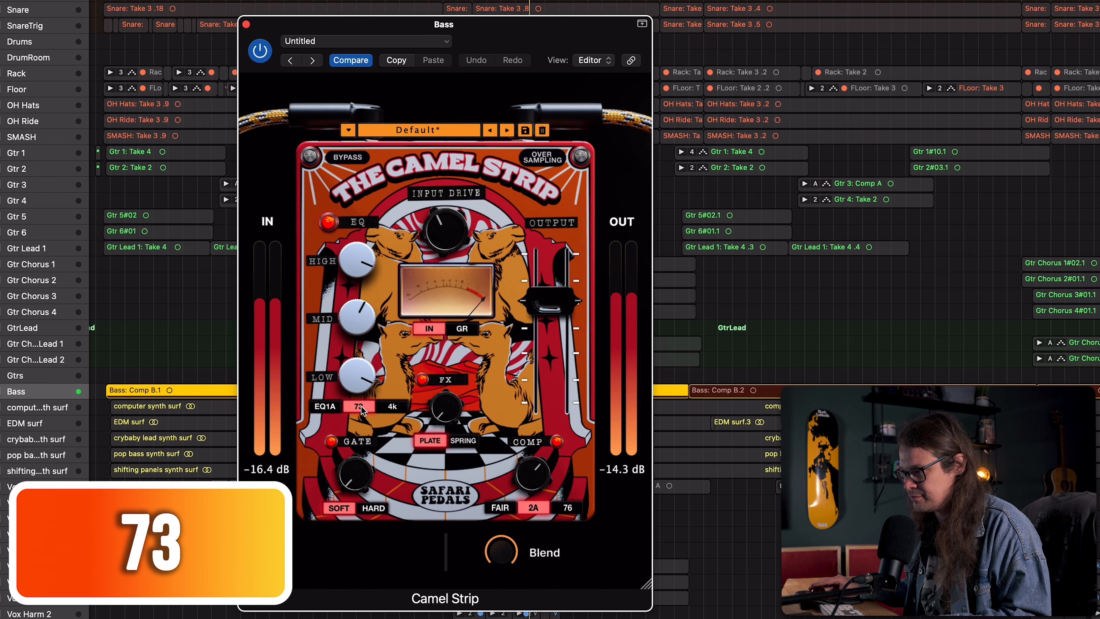
pyautogui.click(332, 406)
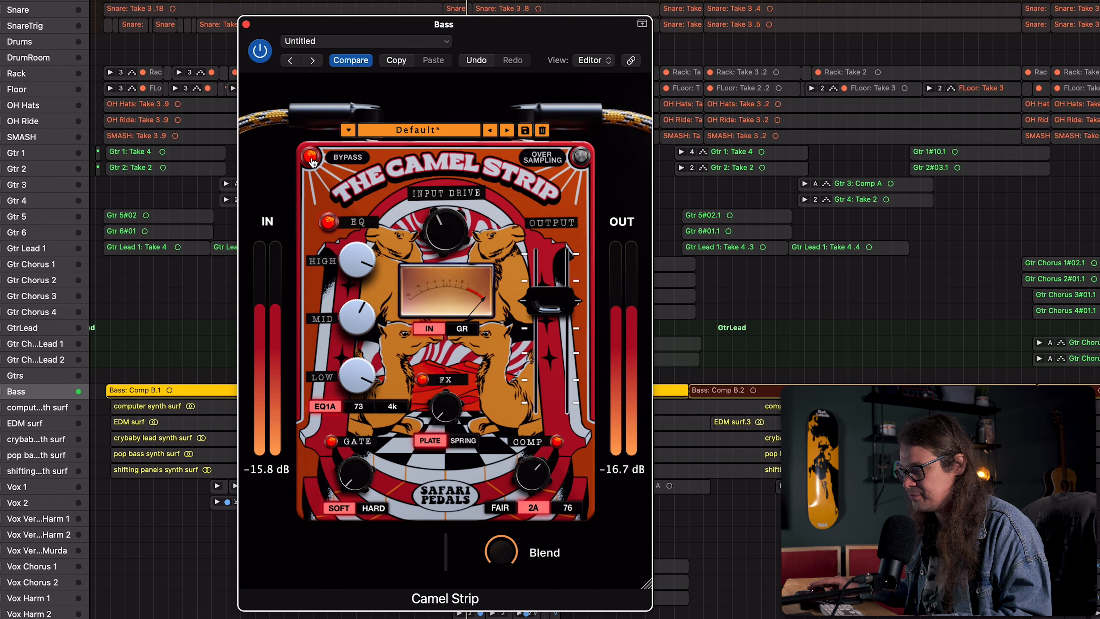
# - Re-engage the pedal on the bass, lower the Output level and toggle the bypass to compare loudness
pyautogui.click(311, 157)
pyautogui.moveTo(562, 306); pyautogui.dragTo(565, 332)
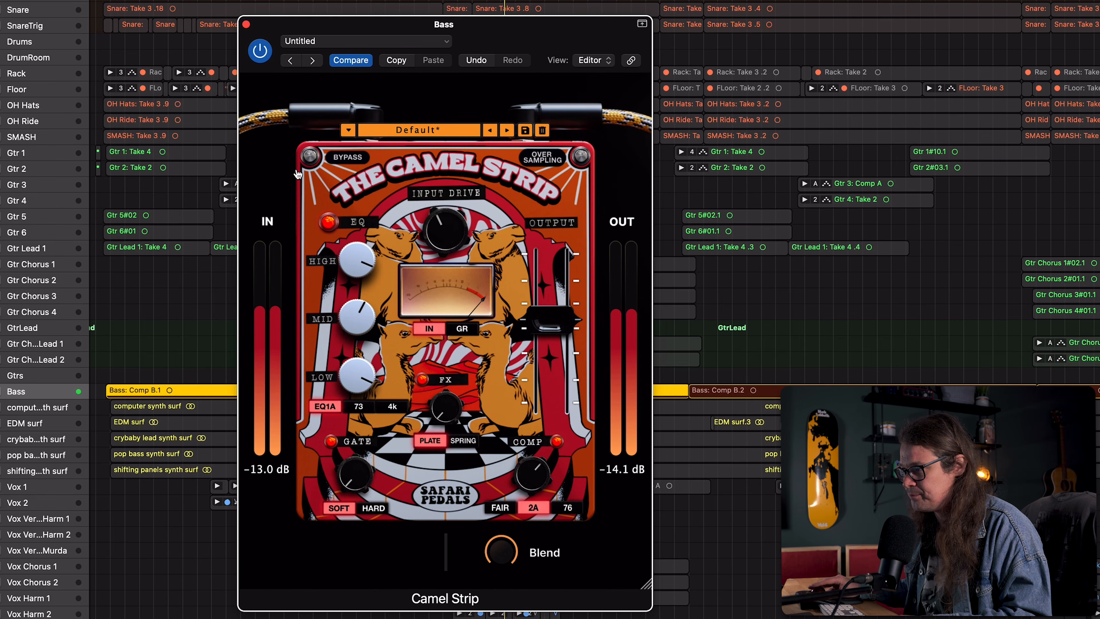
pyautogui.click(316, 160)
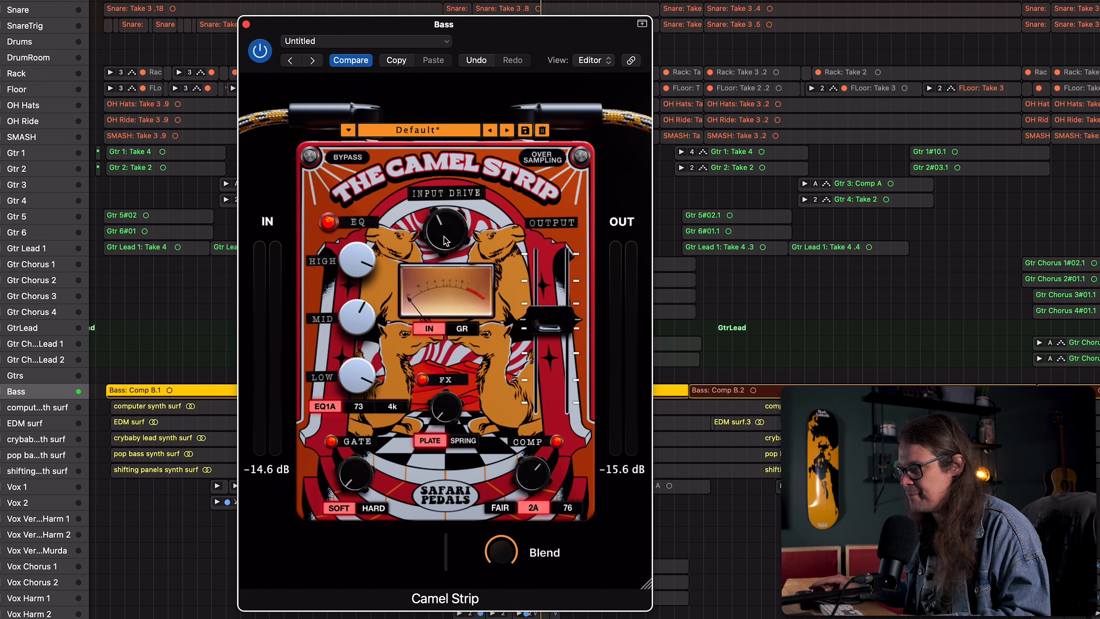
# - Raise the bass Input Drive to a high setting and toggle the bypass to compare the saturation
pyautogui.moveTo(445, 240); pyautogui.dragTo(458, 133)
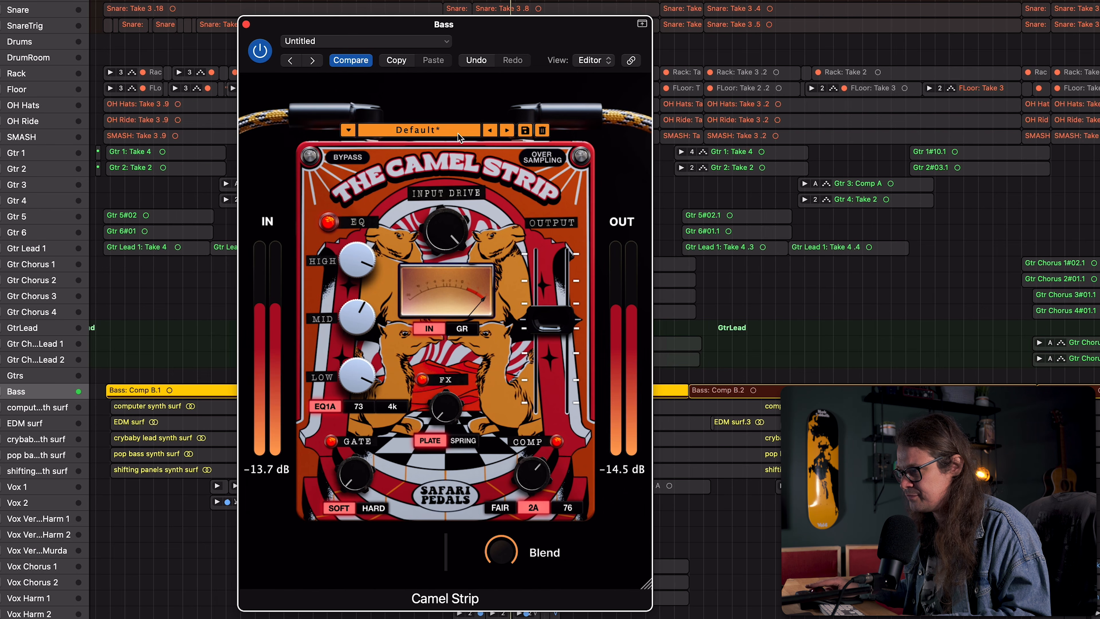
pyautogui.click(311, 156)
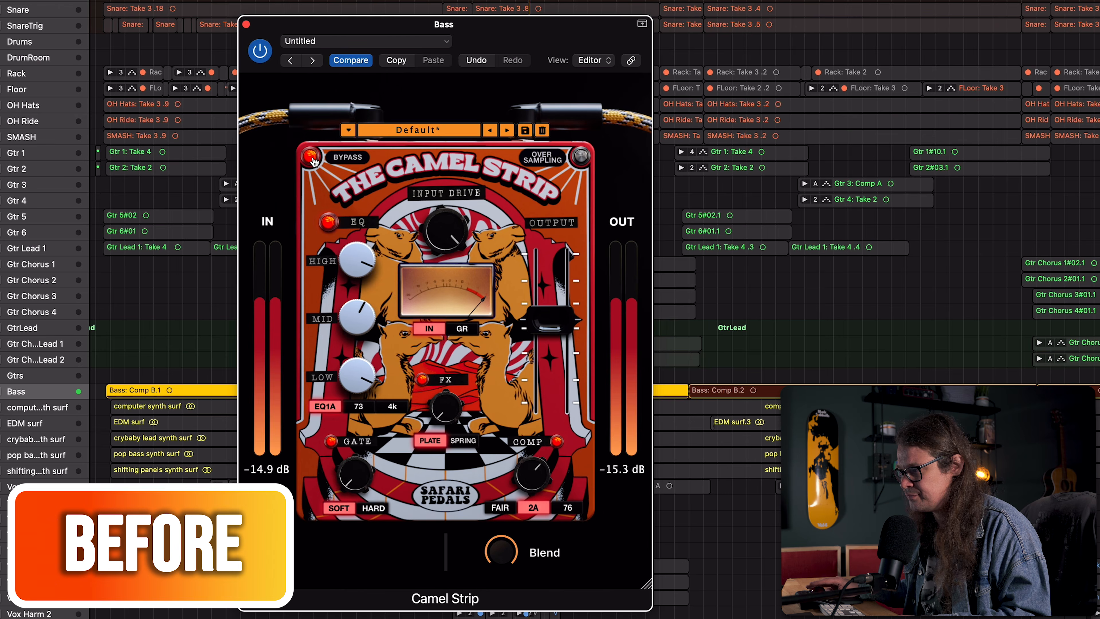
pyautogui.click(311, 156)
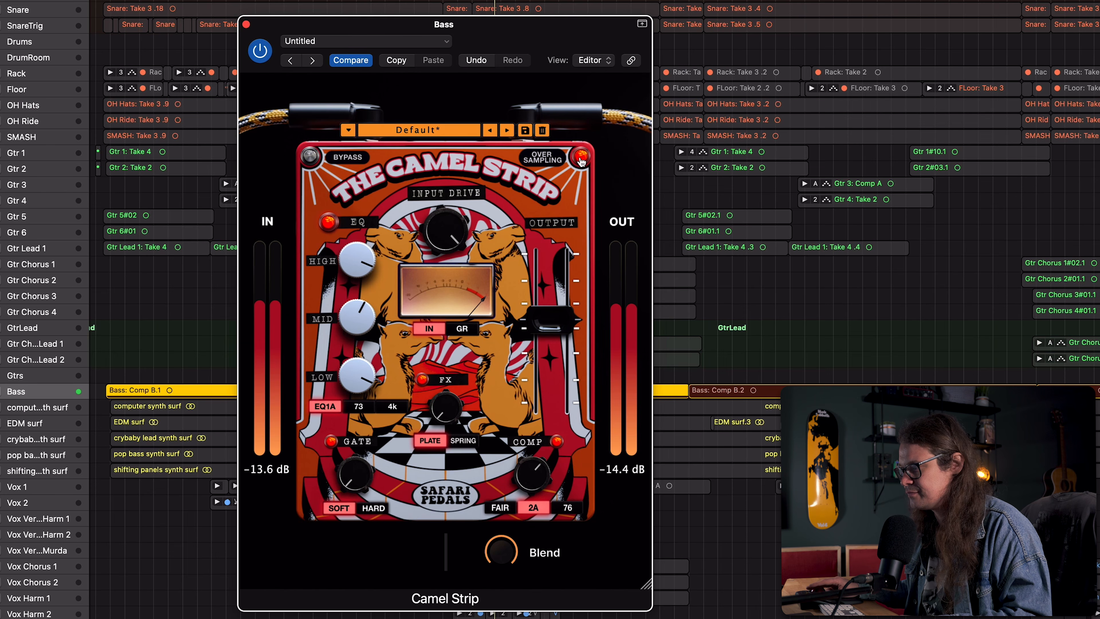
# - With oversampling on, trim the bass Output level slightly and toggle the bypass to compare
pyautogui.moveTo(550, 316); pyautogui.dragTo(551, 318)
pyautogui.click(310, 157)
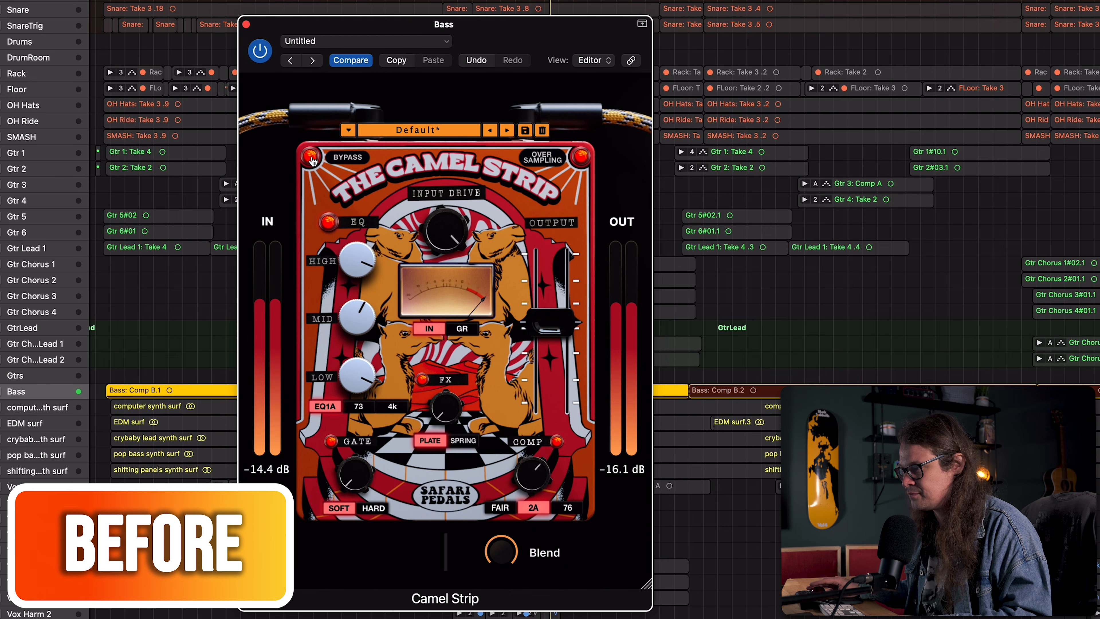
pyautogui.click(310, 157)
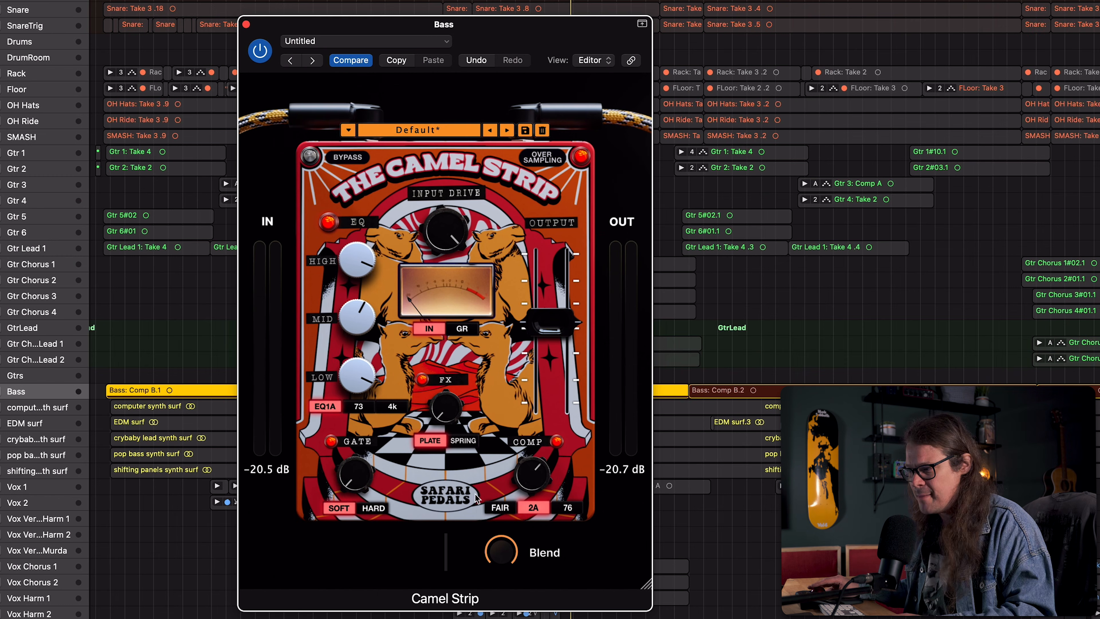
# - Play the bass and compare the 2A and 76 compressor models while raising the Comp amount, ending on 76
pyautogui.moveTo(508, 555)
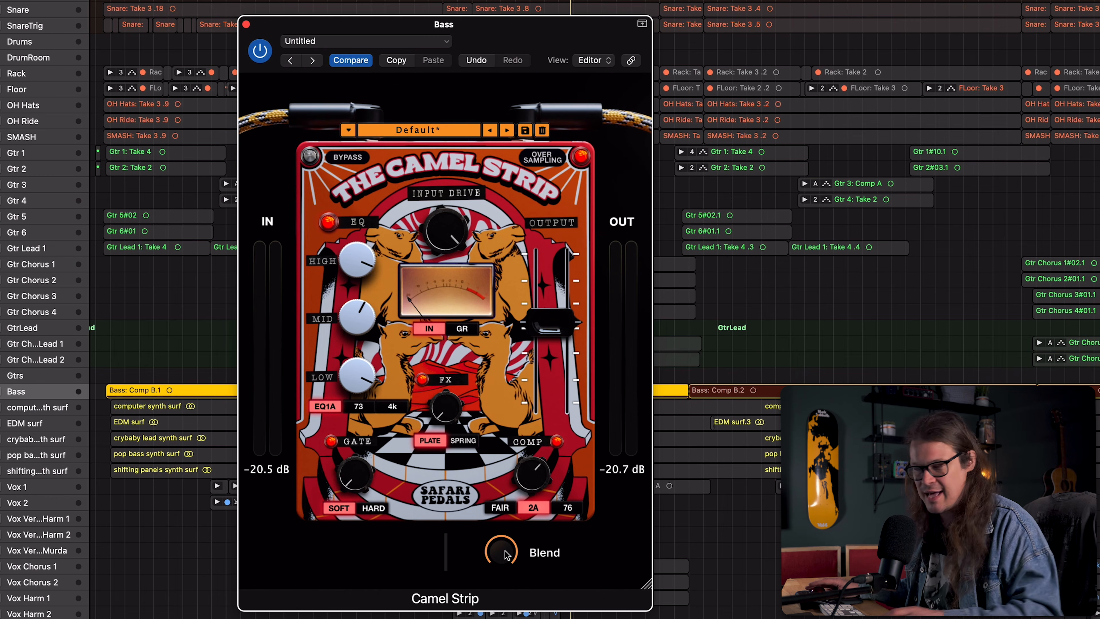
pyautogui.press('space')
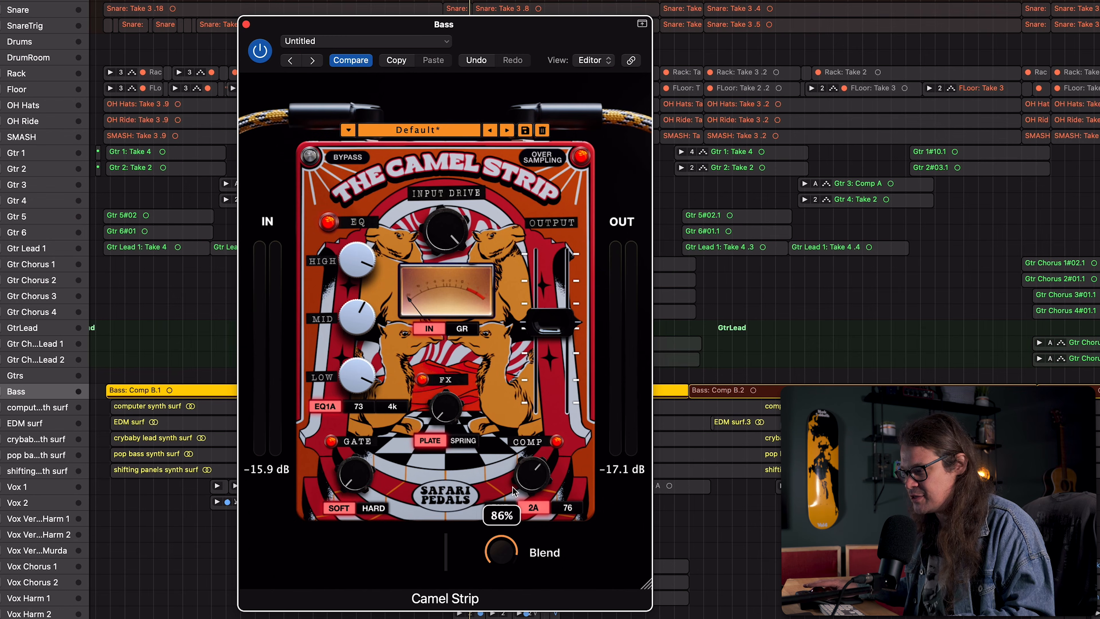
pyautogui.press('space')
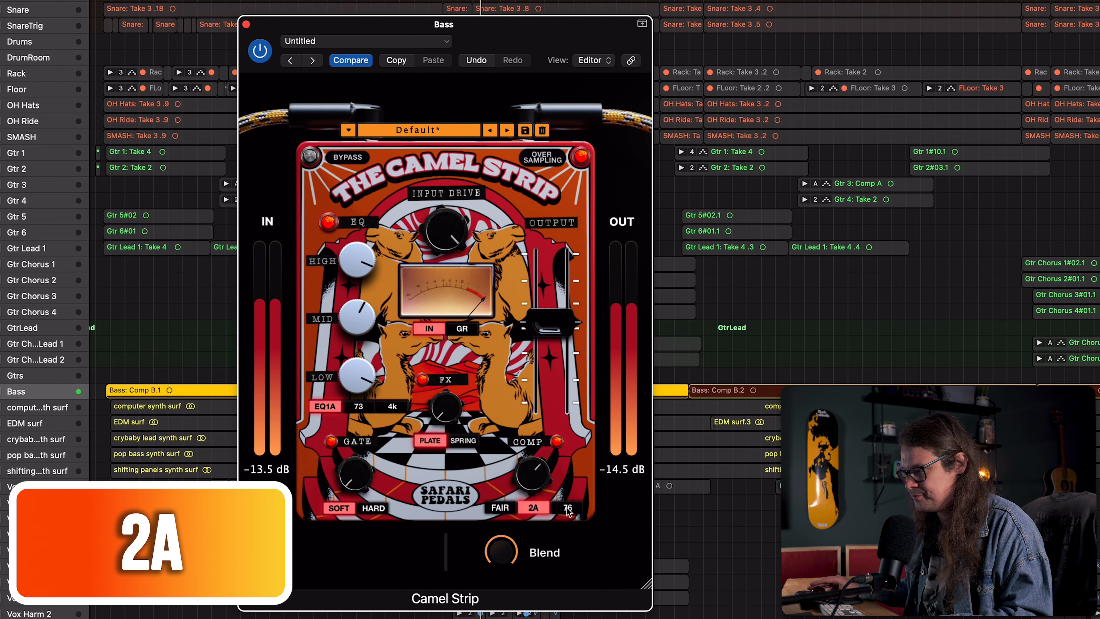
pyautogui.click(566, 507)
pyautogui.moveTo(544, 491); pyautogui.dragTo(543, 474)
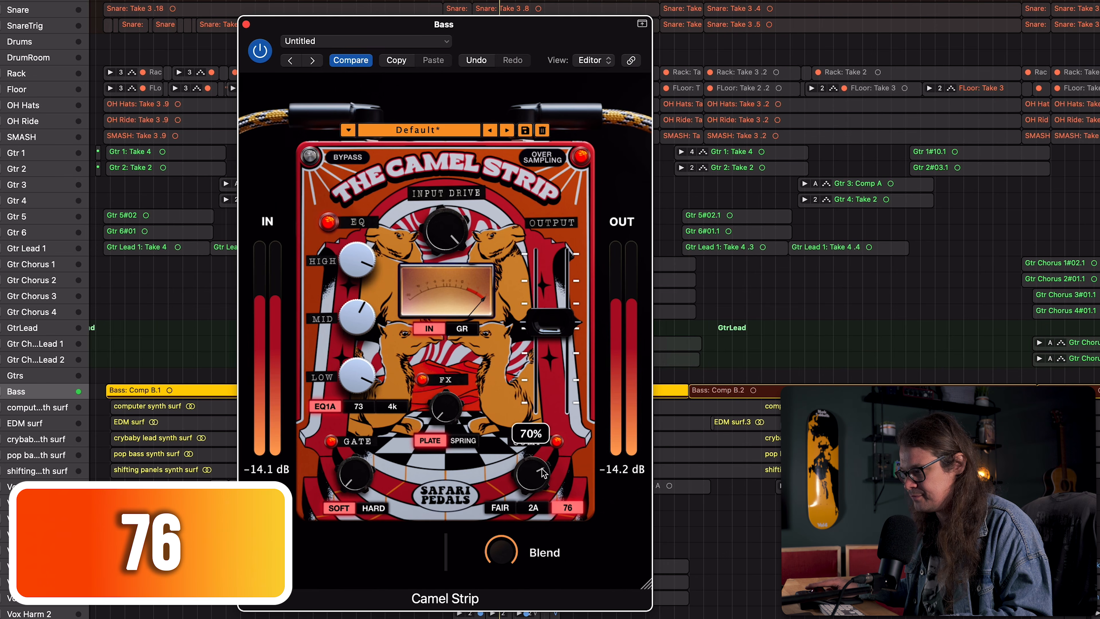
pyautogui.click(533, 507)
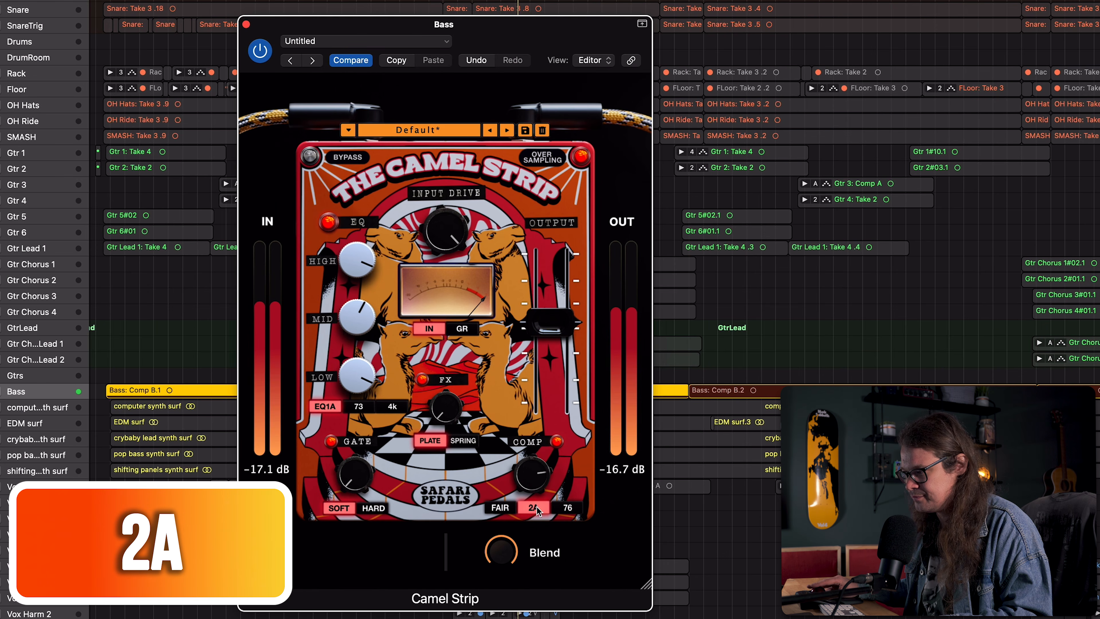
pyautogui.click(567, 508)
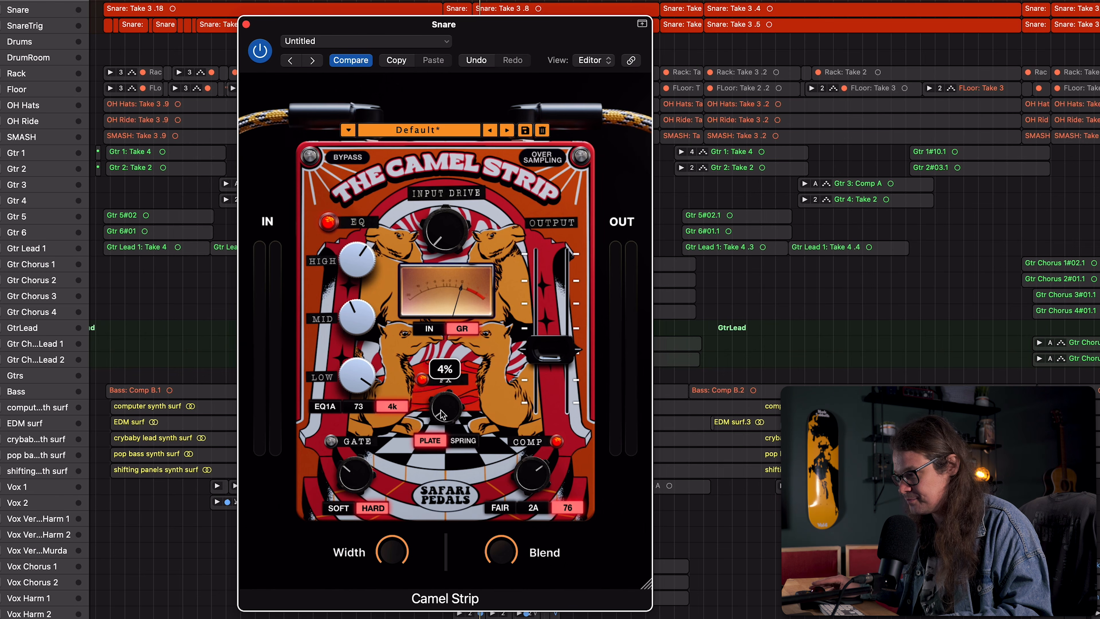
# - Raise the snare's Plate FX amount to 14%, toggling the FX off and on during playback to compare
pyautogui.moveTo(442, 414); pyautogui.dragTo(442, 412)
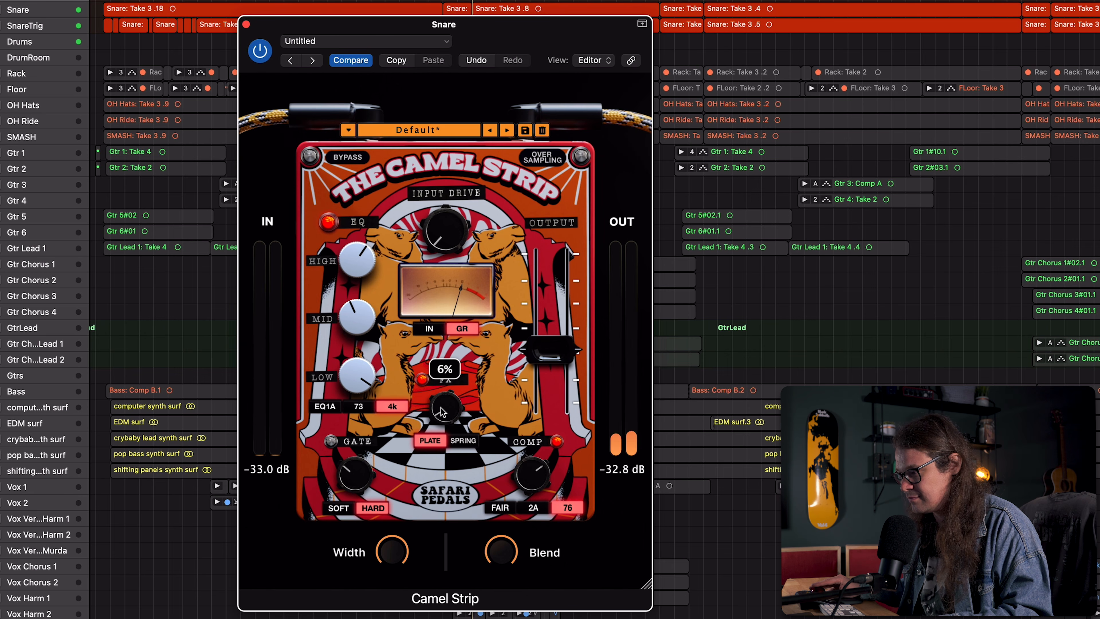
pyautogui.click(423, 381)
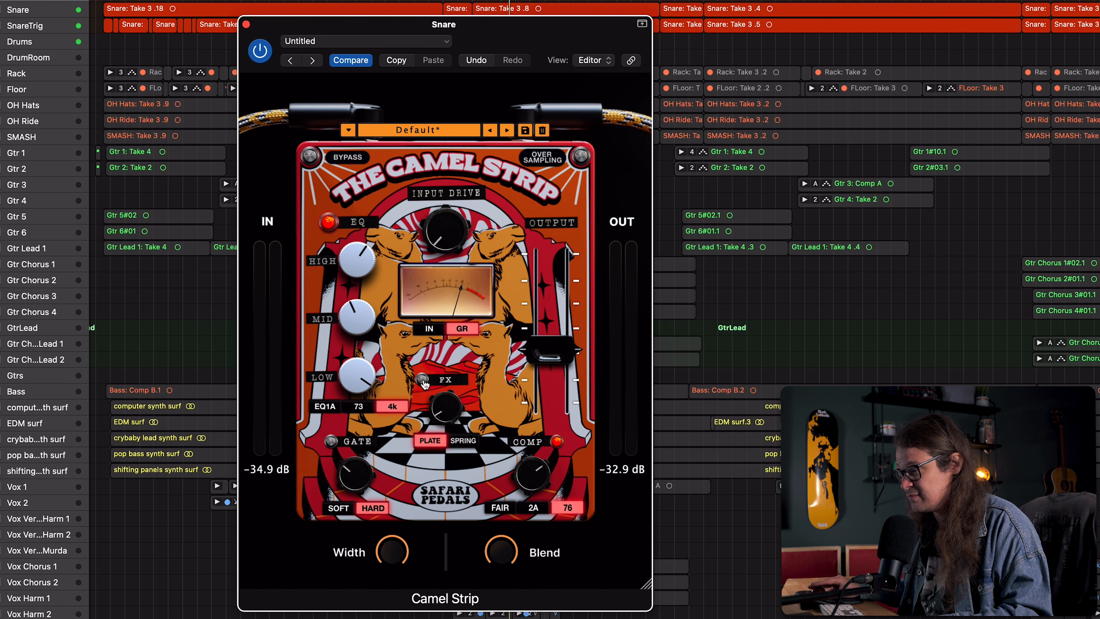
pyautogui.click(422, 380)
pyautogui.moveTo(439, 409)
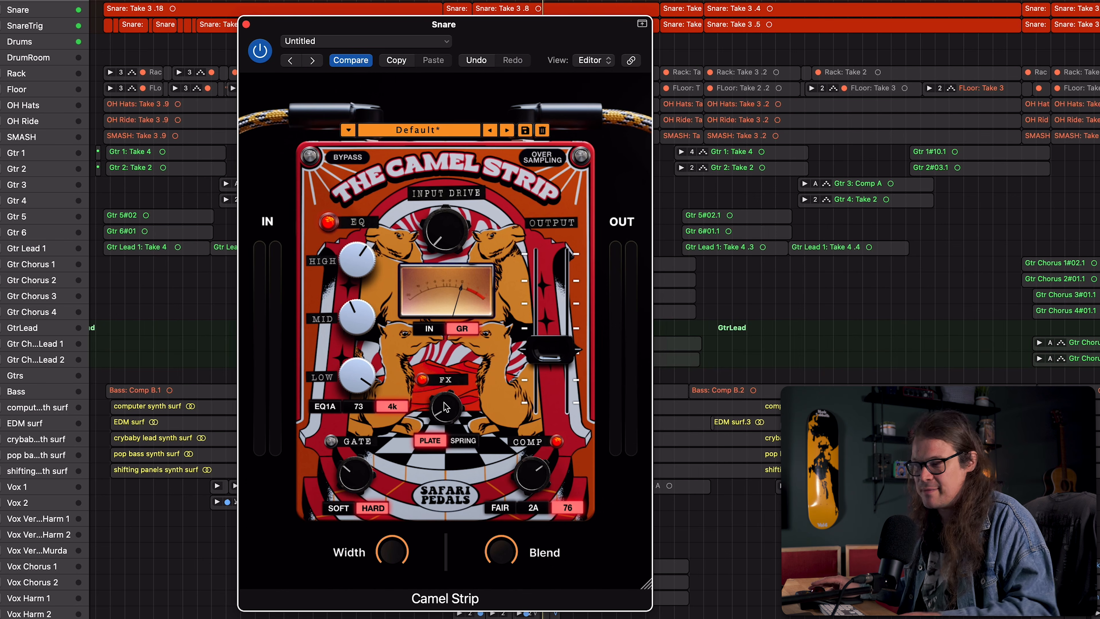
pyautogui.moveTo(444, 403); pyautogui.dragTo(444, 393)
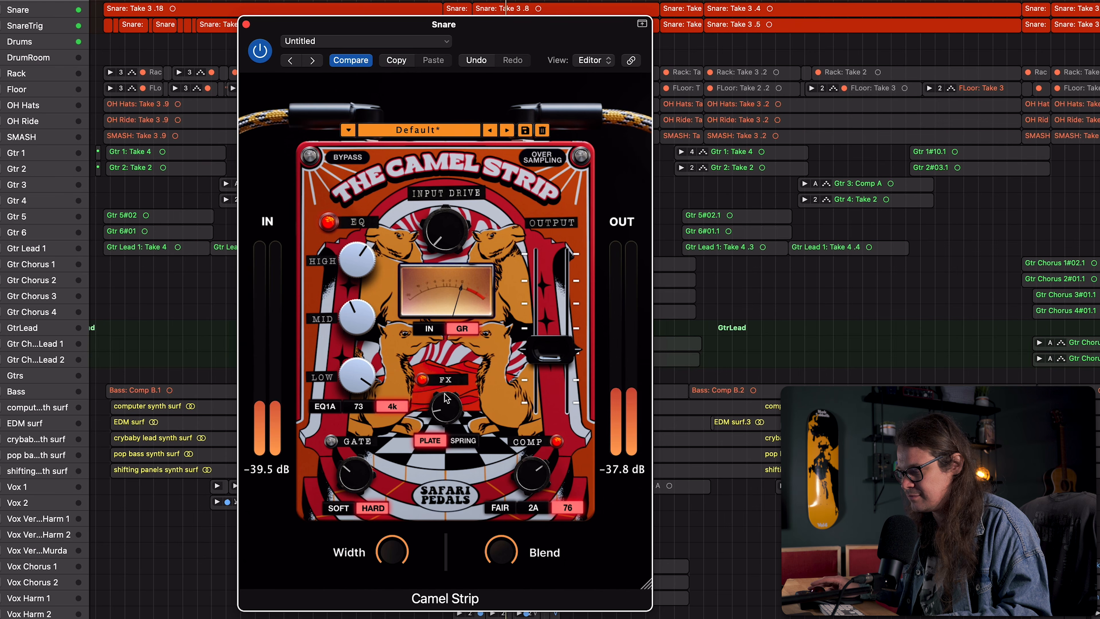
pyautogui.moveTo(444, 393); pyautogui.dragTo(440, 396)
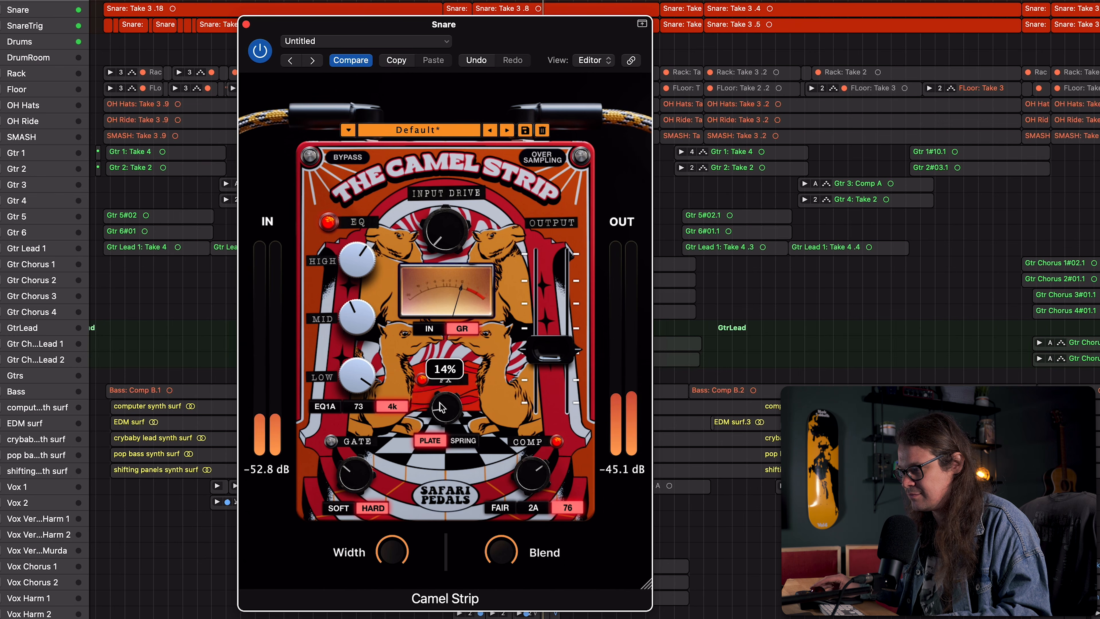
pyautogui.press('space')
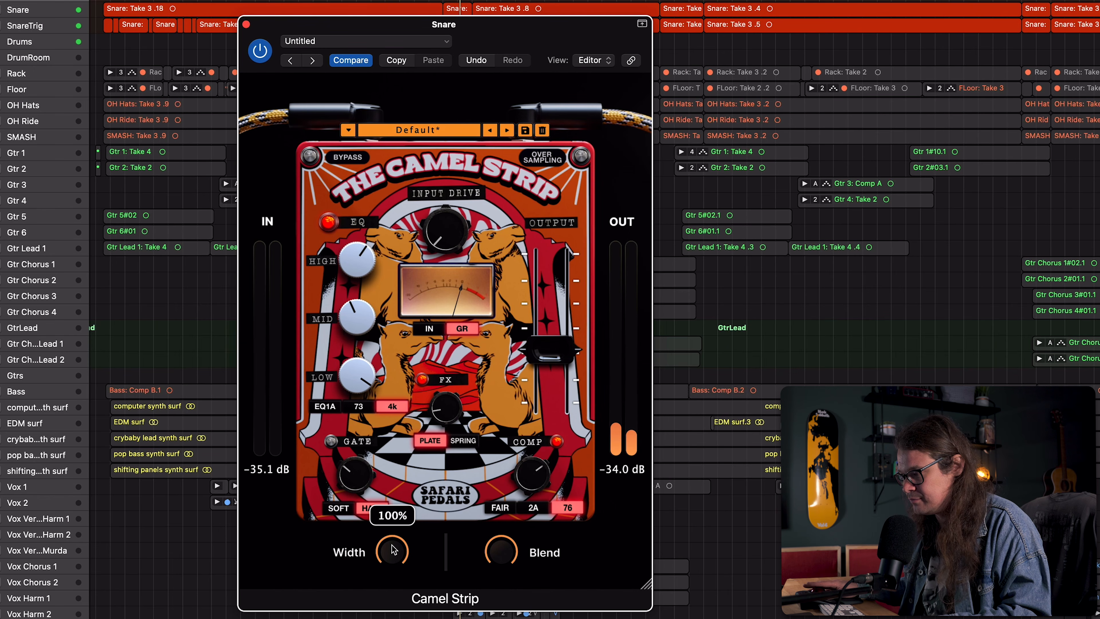
# - Narrow the snare's Width to 23% and toggle the FX off and on to compare the reverb
pyautogui.moveTo(390, 560); pyautogui.dragTo(389, 603)
pyautogui.moveTo(436, 405)
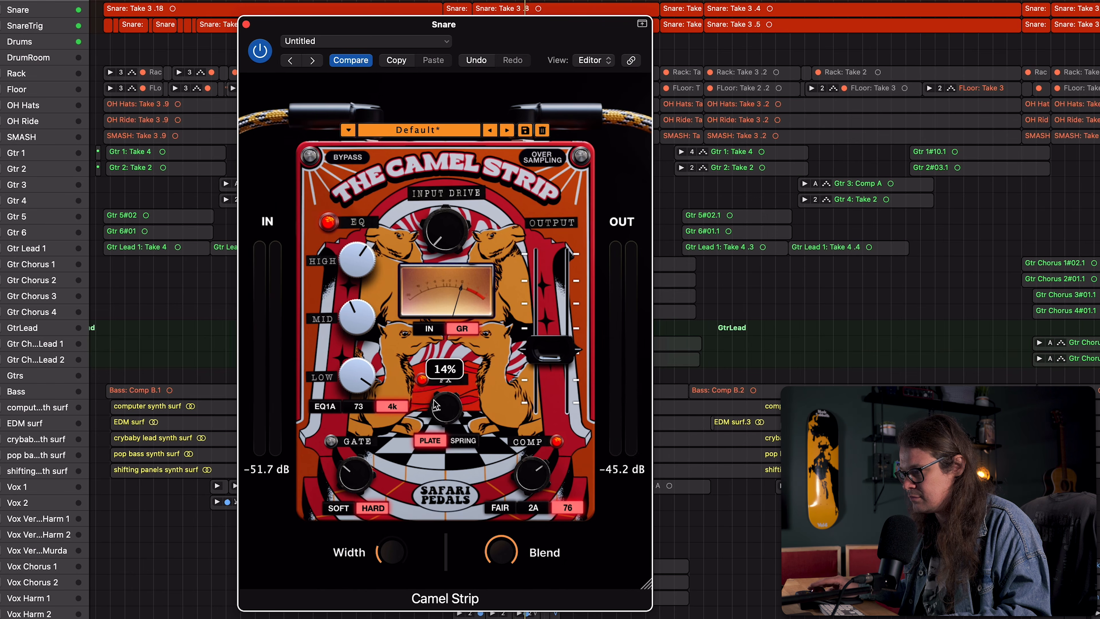
pyautogui.click(423, 380)
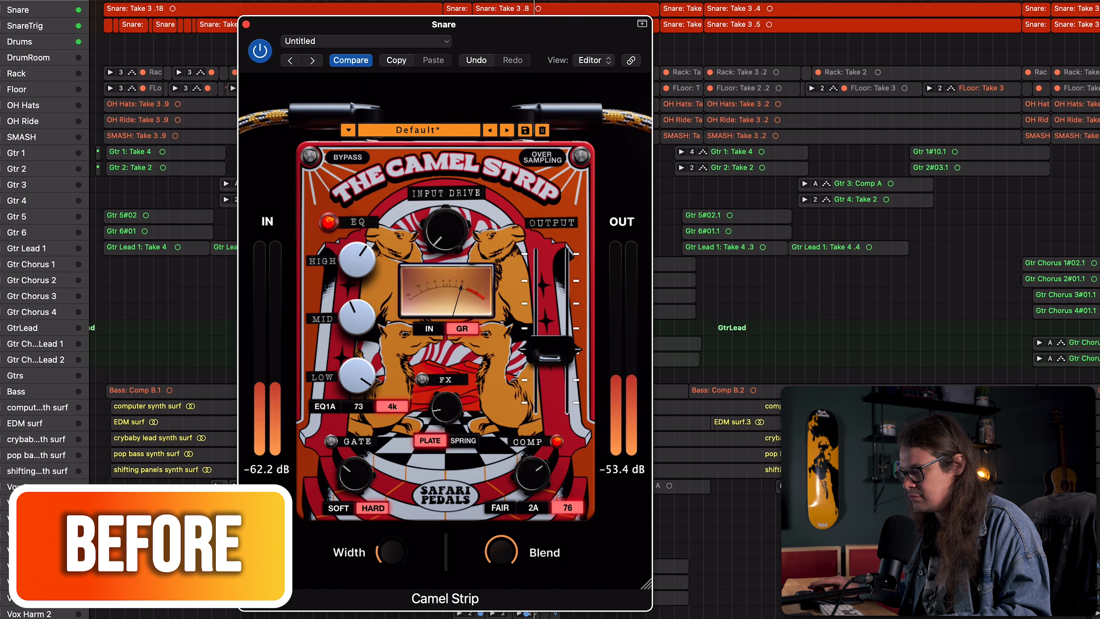
pyautogui.click(422, 381)
# - Raise the snare's Width slightly while listening to the plate reverb
pyautogui.moveTo(392, 555)
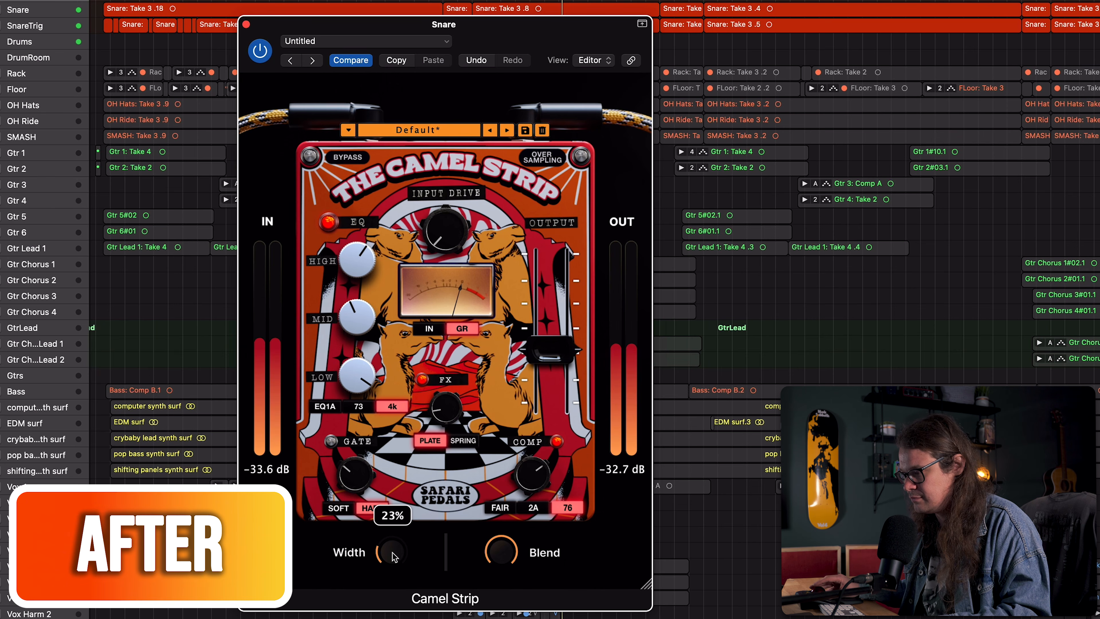
pyautogui.moveTo(391, 549); pyautogui.dragTo(396, 512)
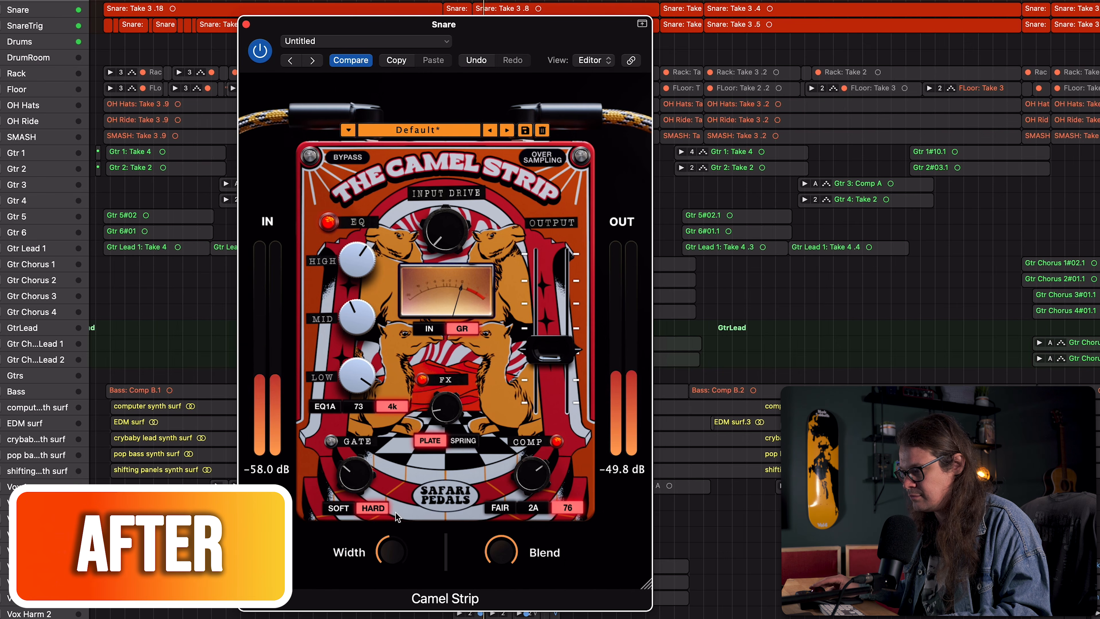
pyautogui.moveTo(393, 558); pyautogui.dragTo(393, 549)
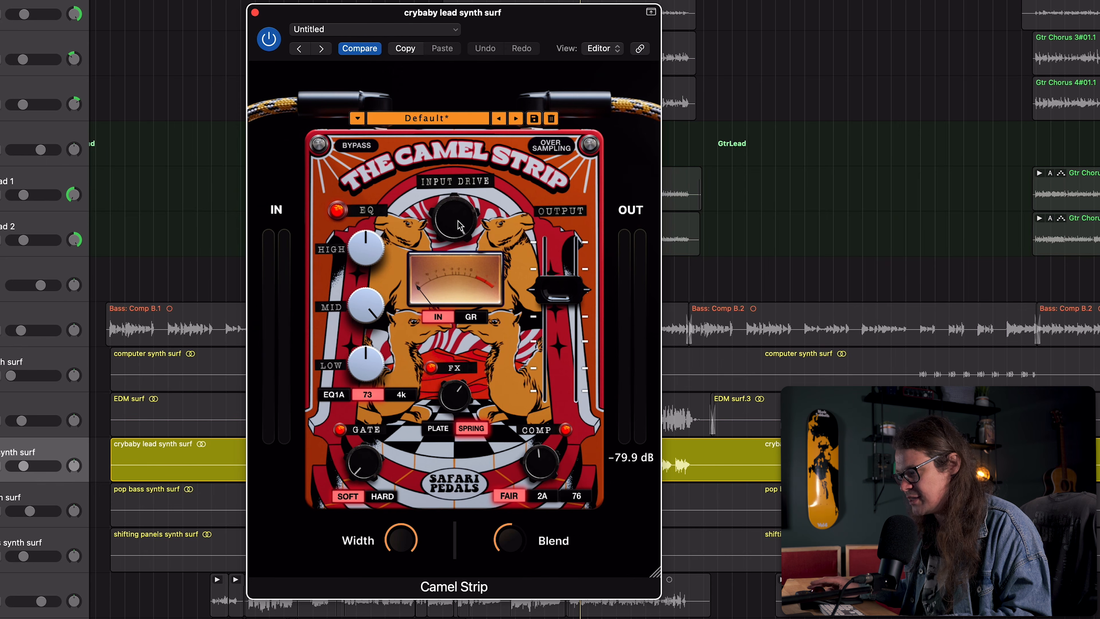
pyautogui.moveTo(466, 394)
pyautogui.moveTo(542, 463); pyautogui.dragTo(542, 453)
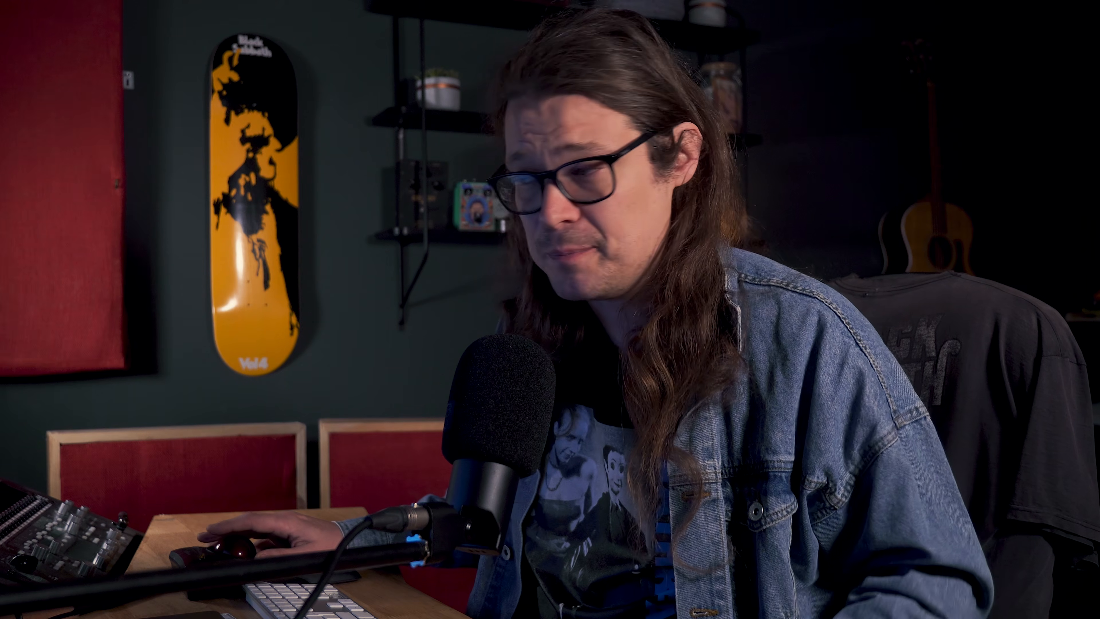
pyautogui.moveTo(515, 556)
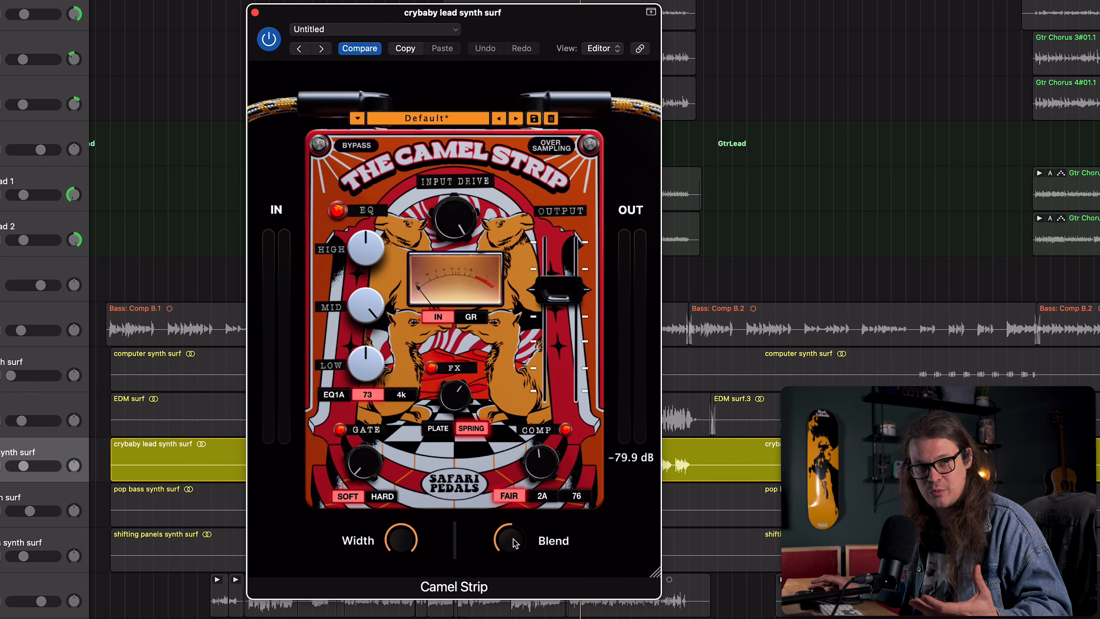
# - Toggle the pedal's bypass on the soloed crybaby lead synth to compare its dry and processed sound
pyautogui.click(319, 145)
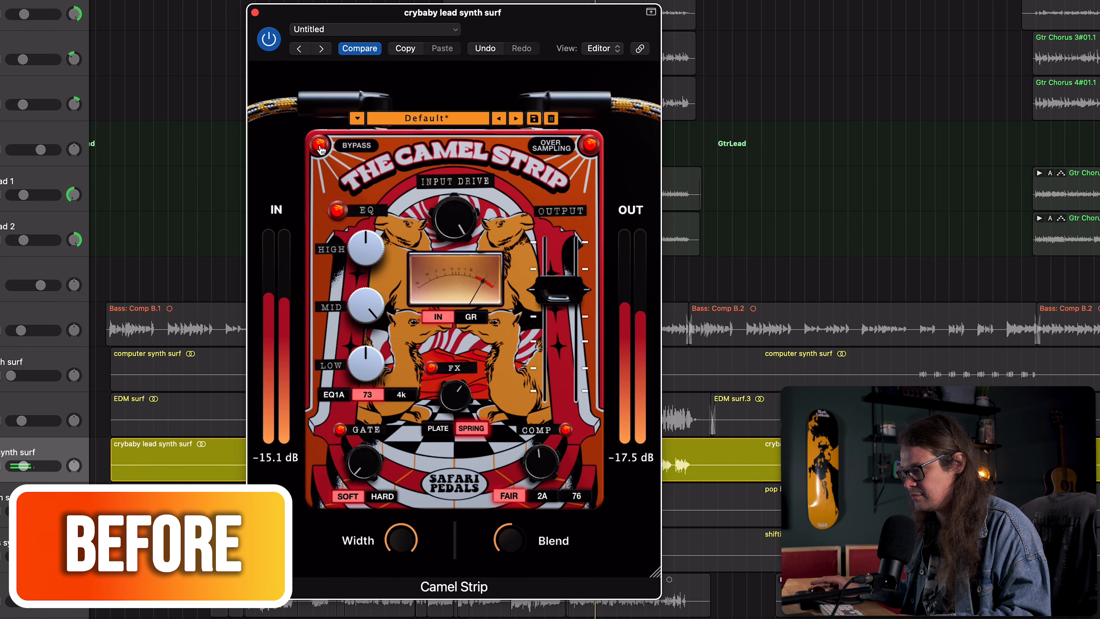
pyautogui.click(319, 145)
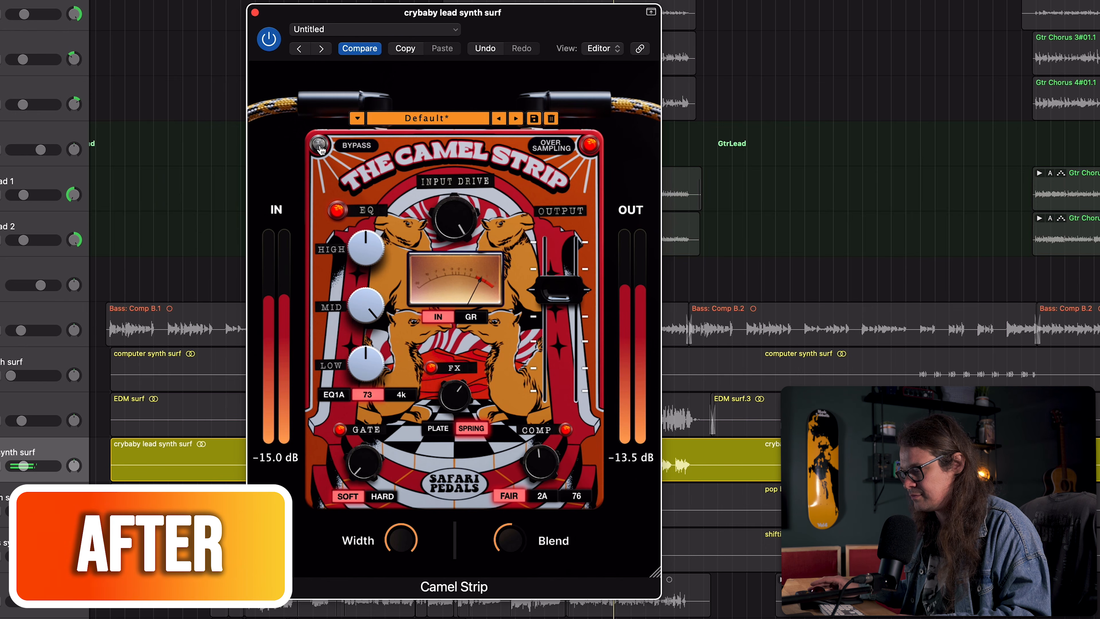
pyautogui.click(320, 147)
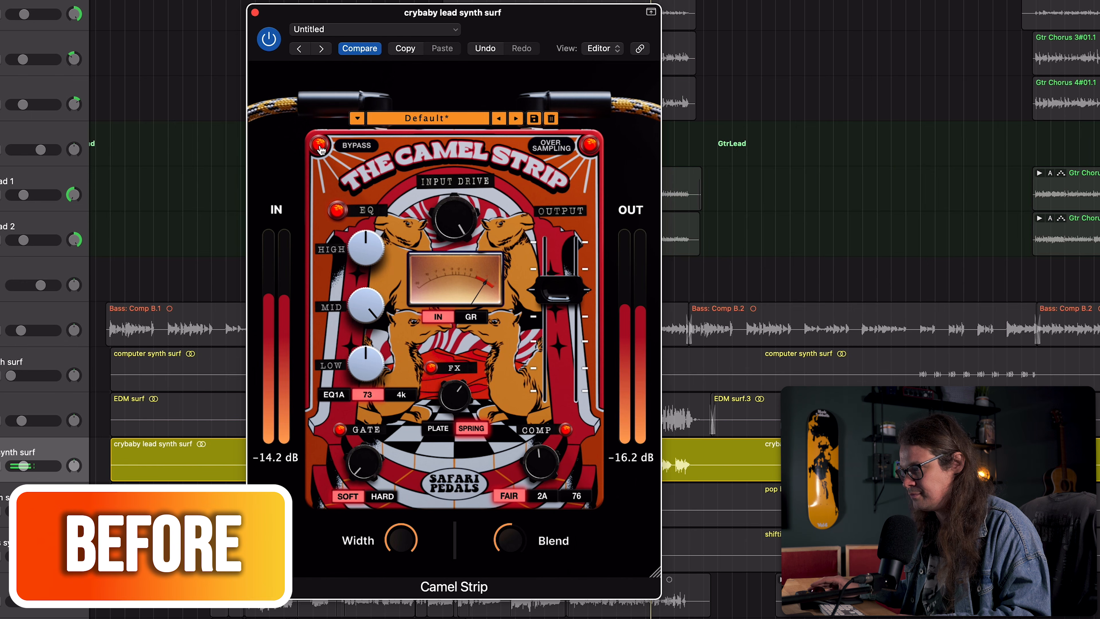
pyautogui.click(319, 146)
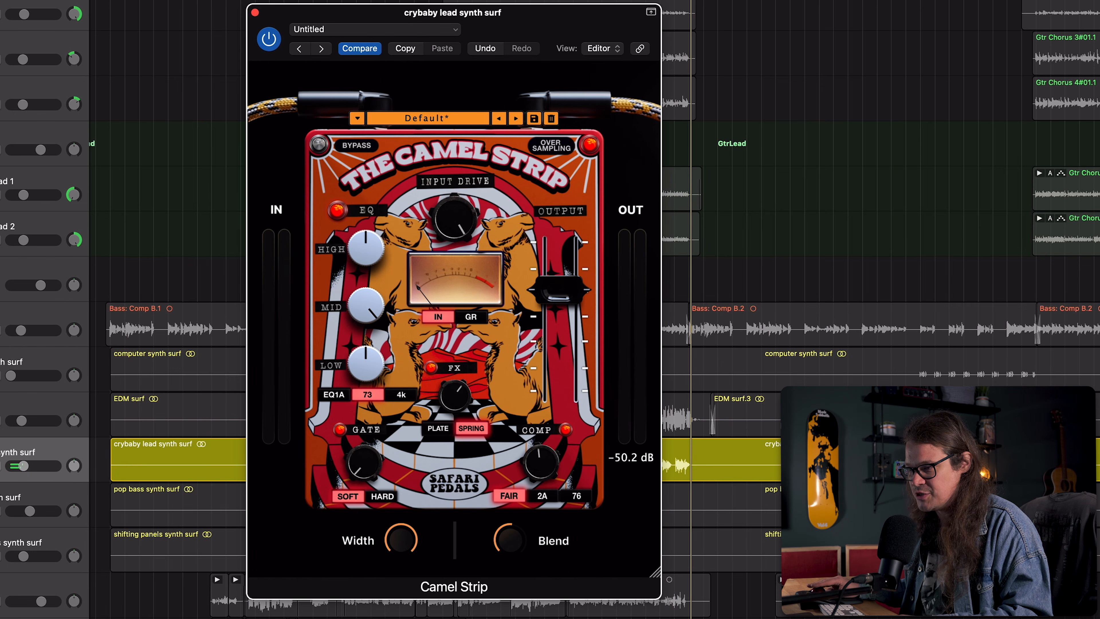
# - Unsolo the crybaby lead synth and play the full mix, toggling the pedal's bypass to compare
pyautogui.click(16, 472)
pyautogui.click(324, 147)
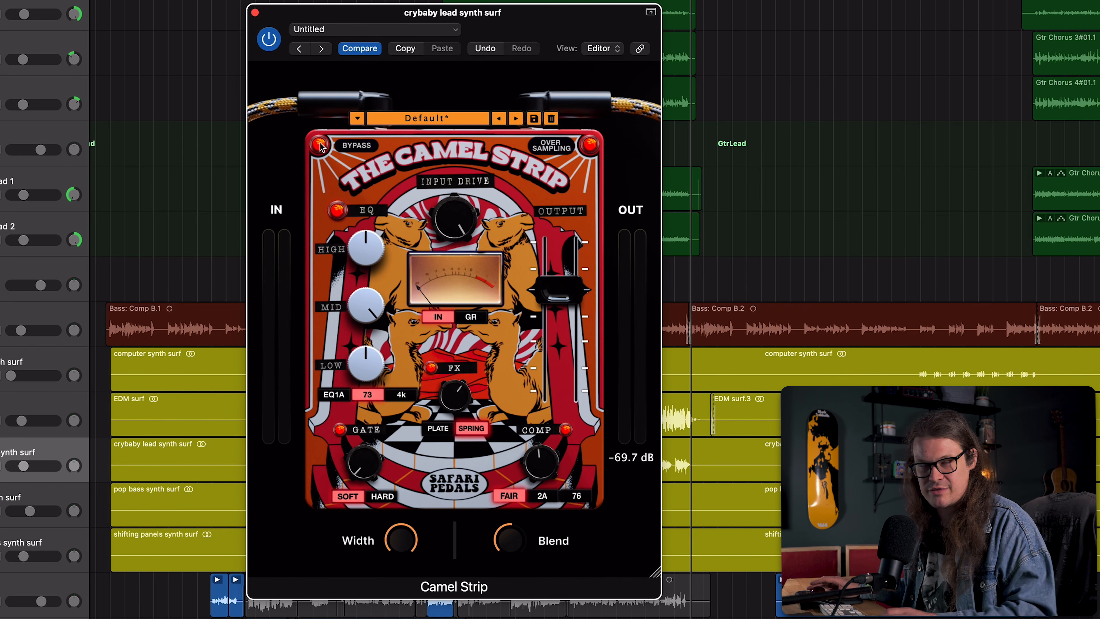
pyautogui.press('space')
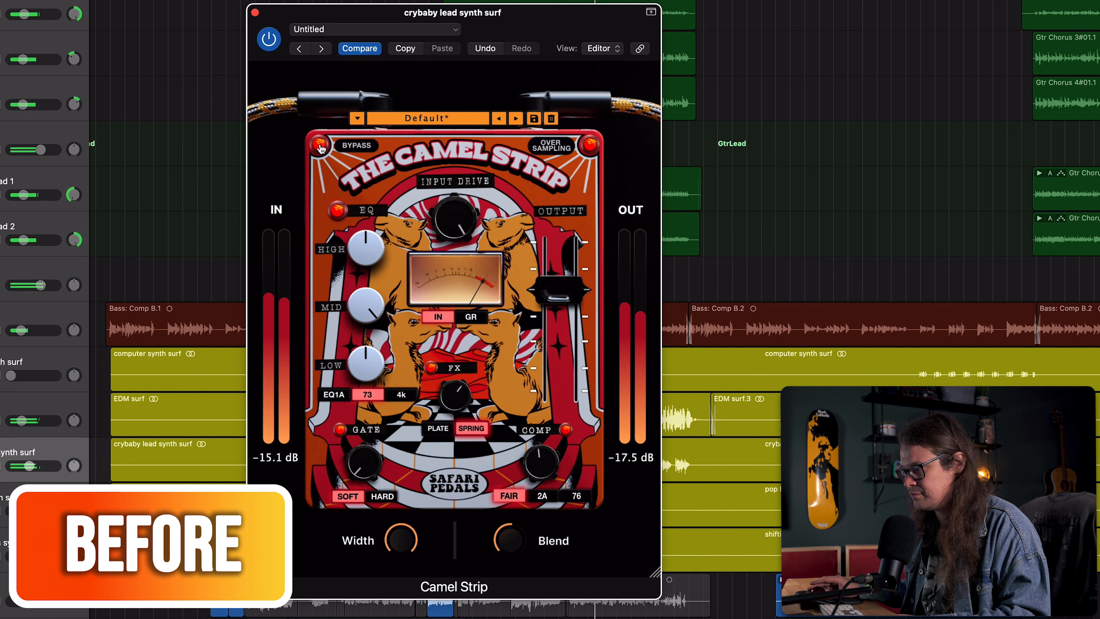
pyautogui.click(320, 146)
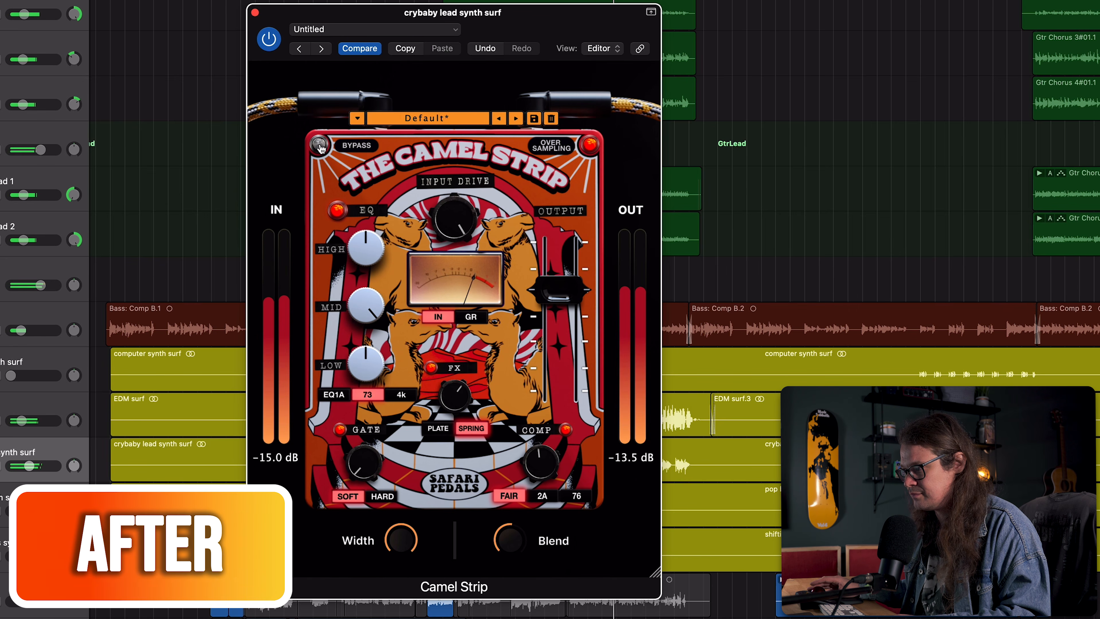
pyautogui.click(319, 146)
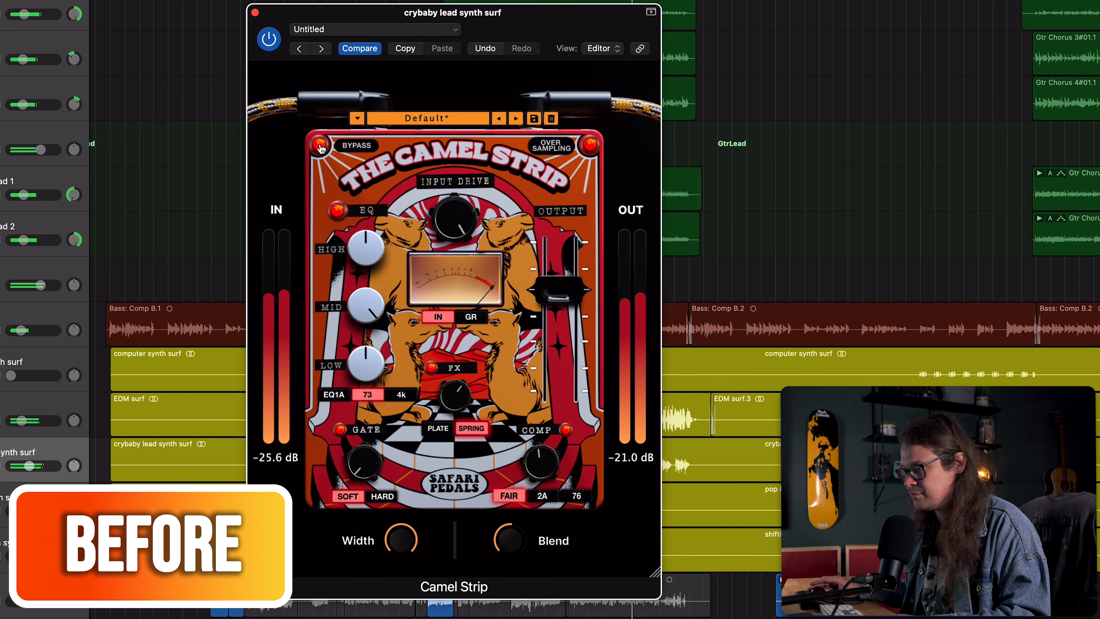